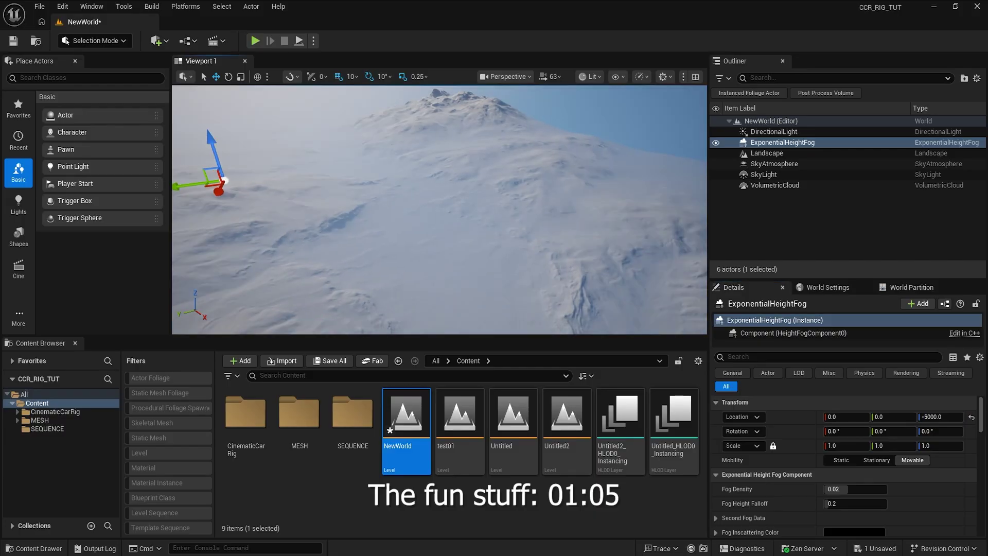
{"action": "key", "text": "Return"}
{"action": "right_click_drag", "start_coordinate": [439, 209], "coordinate": [504, 211]}
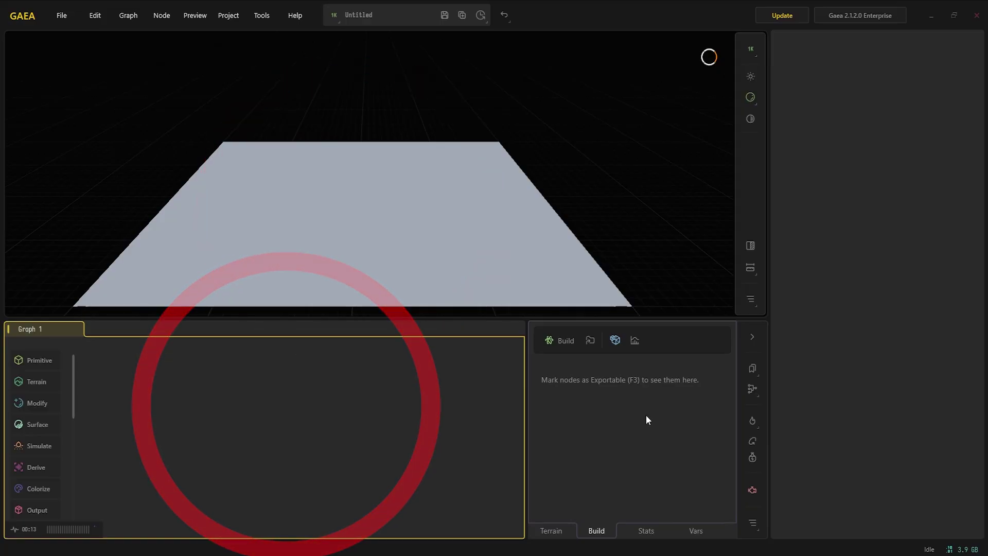
Step: In Gaea, add a Ridge node to the empty graph and set its seed to 26140
{"action": "key", "text": "Tab"}
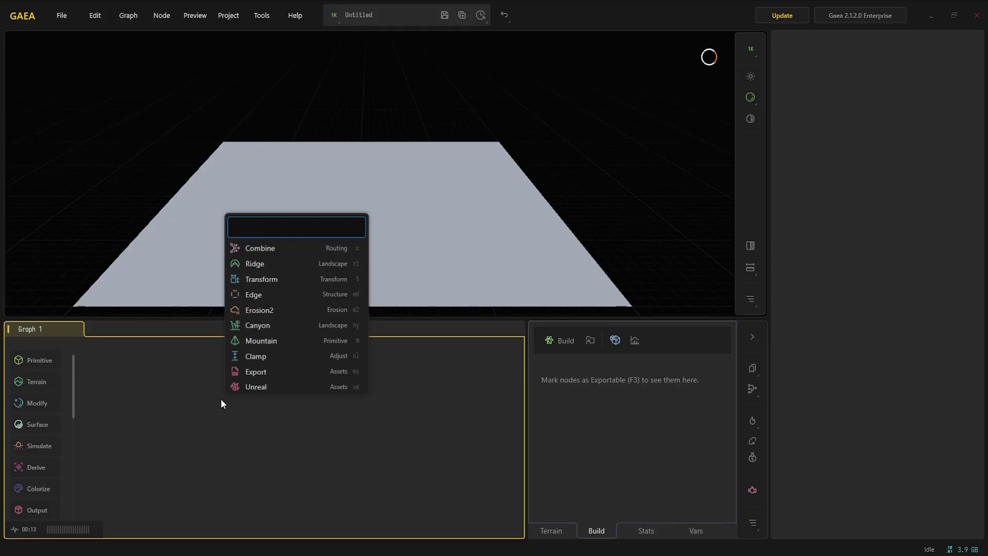
{"action": "left_click", "coordinate": [254, 263]}
{"action": "left_click_drag", "start_coordinate": [329, 198], "coordinate": [417, 188]}
{"action": "left_click_drag", "start_coordinate": [918, 178], "coordinate": [862, 179]}
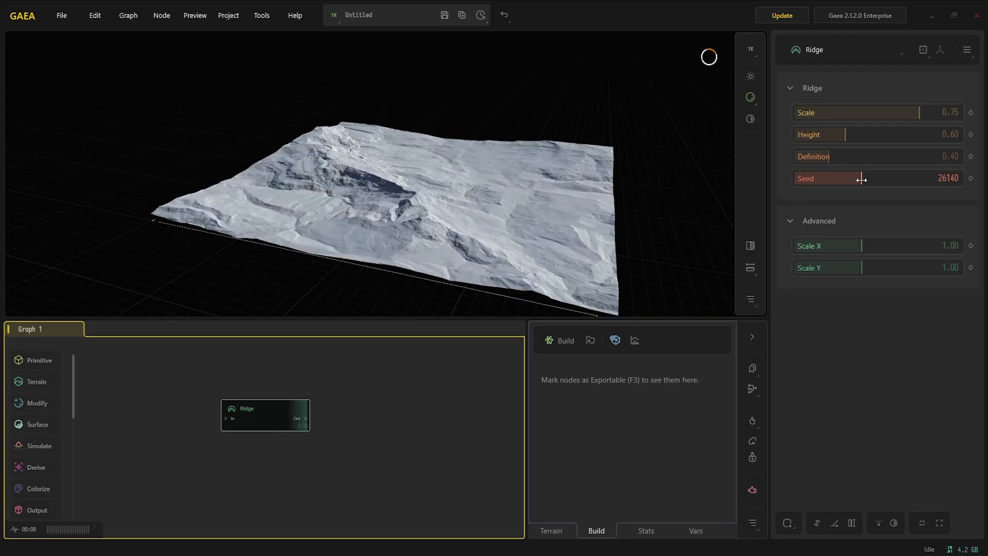
Step: Set the Ridge's scale to 0.81, its seed to 24095 and its height to 0.95
{"action": "left_click_drag", "start_coordinate": [441, 163], "coordinate": [799, 146]}
{"action": "left_click_drag", "start_coordinate": [913, 113], "coordinate": [930, 112]}
{"action": "left_click", "coordinate": [855, 177]}
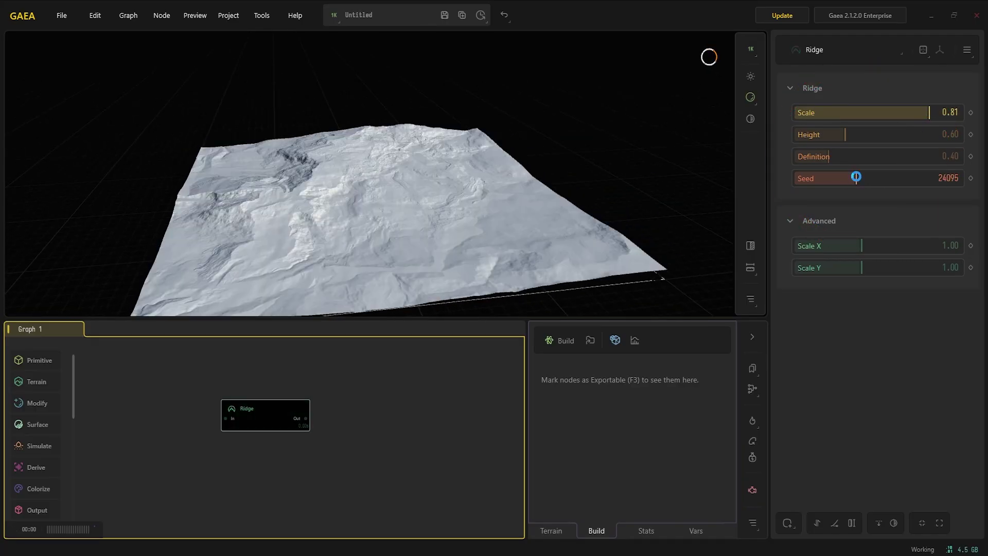
{"action": "mouse_move", "coordinate": [390, 191]}
{"action": "left_mouse_down"}
{"action": "mouse_move", "coordinate": [419, 181]}
{"action": "mouse_move", "coordinate": [403, 180]}
{"action": "left_mouse_up"}
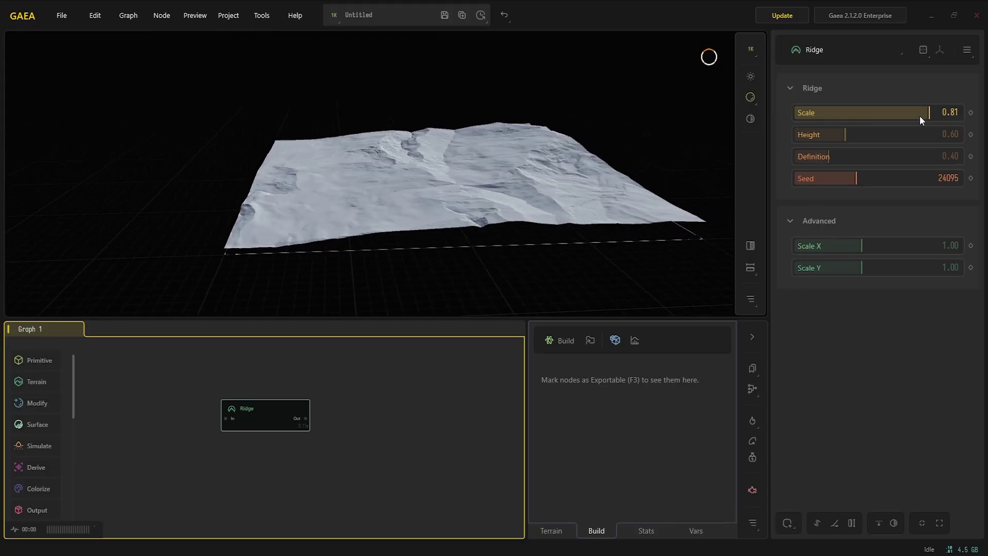
{"action": "left_click_drag", "start_coordinate": [876, 138], "coordinate": [873, 134]}
{"action": "left_click_drag", "start_coordinate": [399, 163], "coordinate": [421, 190]}
Step: Branch the Ridge output into an Erosion2 node and a separate Wizard2 node
{"action": "right_click", "coordinate": [362, 412]}
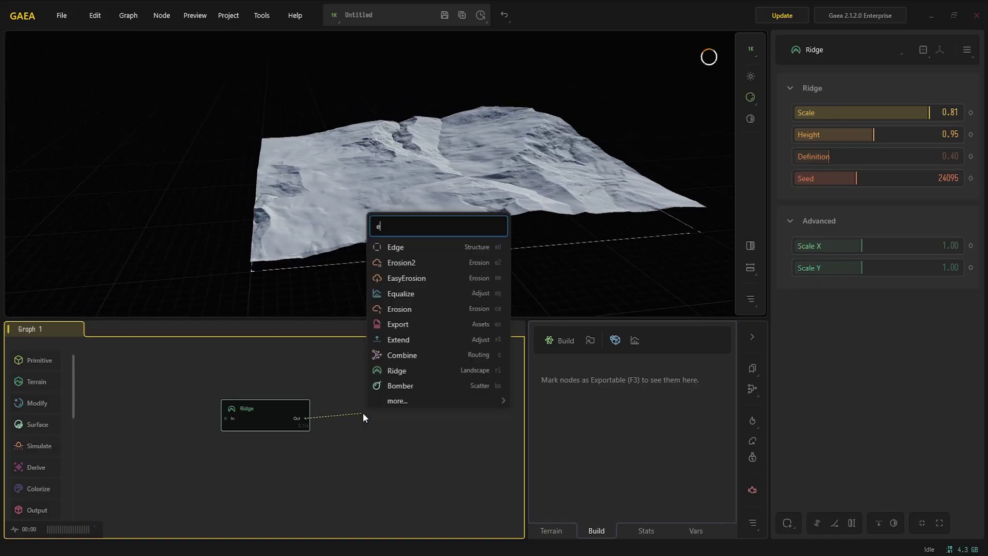
{"action": "left_click", "coordinate": [403, 274]}
{"action": "left_click_drag", "start_coordinate": [204, 412], "coordinate": [307, 456]}
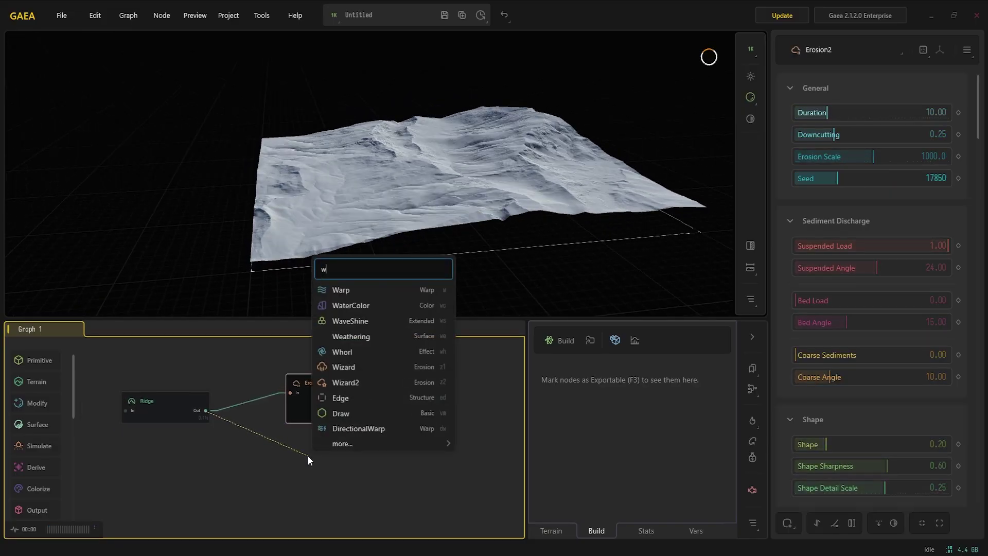
{"action": "left_click", "coordinate": [366, 381]}
{"action": "left_click_drag", "start_coordinate": [257, 429], "coordinate": [234, 411]}
{"action": "middle_click_drag", "start_coordinate": [284, 381], "coordinate": [319, 434]}
Step: Set the Wizard2 node's erosion power to Med and compare its terrain with the Erosion2 result
{"action": "left_click", "coordinate": [282, 416]}
{"action": "left_click", "coordinate": [274, 458]}
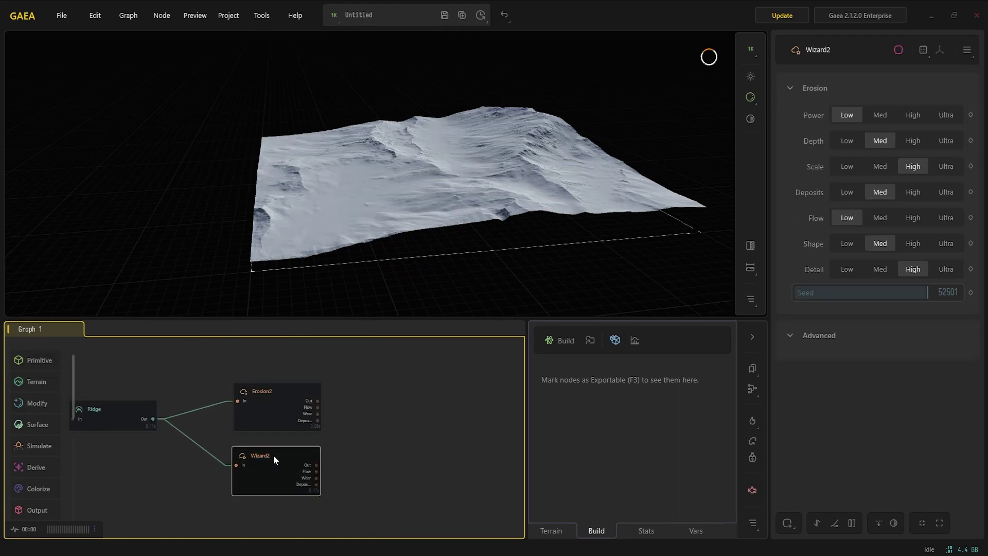
{"action": "left_click", "coordinate": [885, 114]}
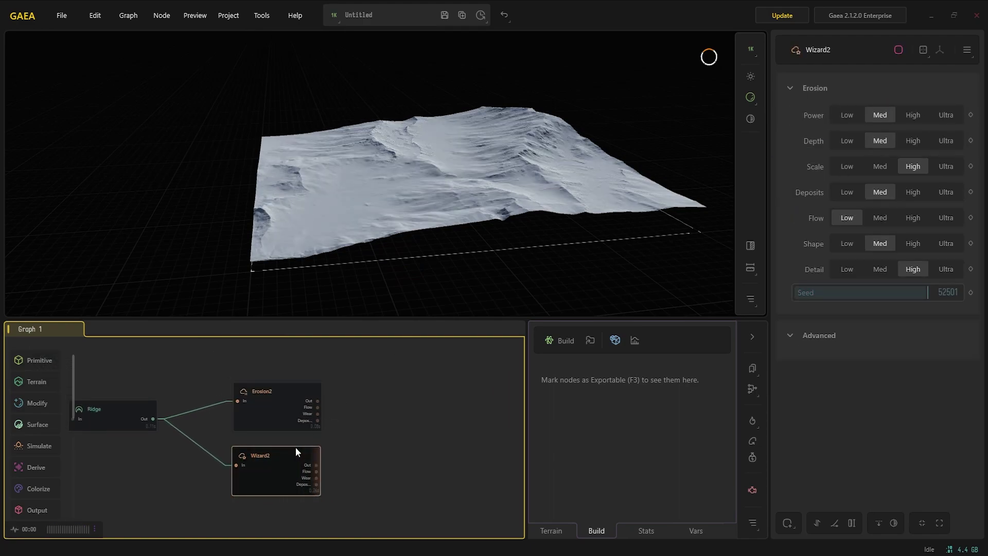
{"action": "left_click", "coordinate": [277, 427]}
{"action": "left_click", "coordinate": [266, 466]}
Step: Add an unconnected RockNoise node below the existing nodes in the graph
{"action": "middle_click_drag", "start_coordinate": [353, 455], "coordinate": [426, 437]}
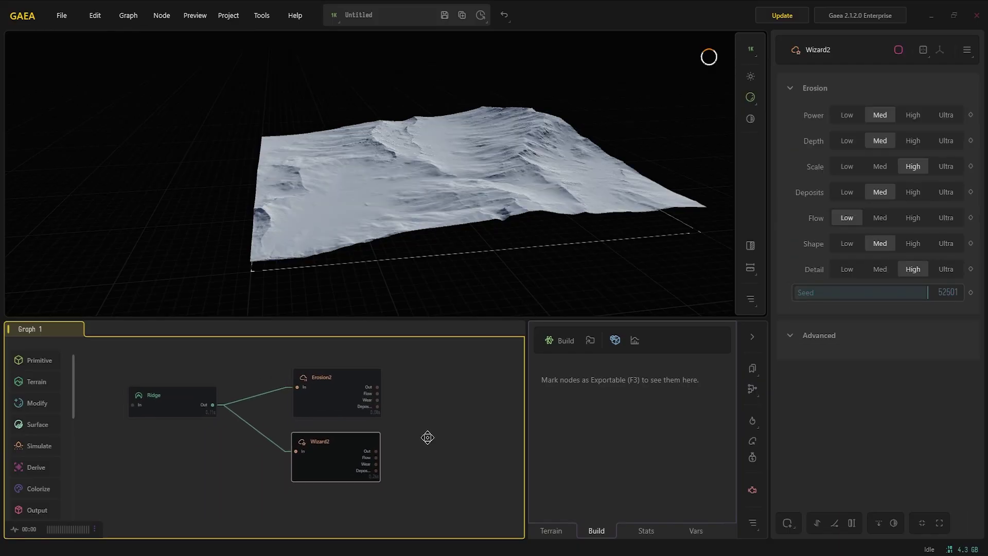
{"action": "middle_click_drag", "start_coordinate": [167, 492], "coordinate": [230, 478]}
{"action": "scroll", "coordinate": [210, 471], "scroll_direction": "down", "scroll_amount": 1}
{"action": "left_click", "coordinate": [194, 494]}
{"action": "type", "text": "r"}
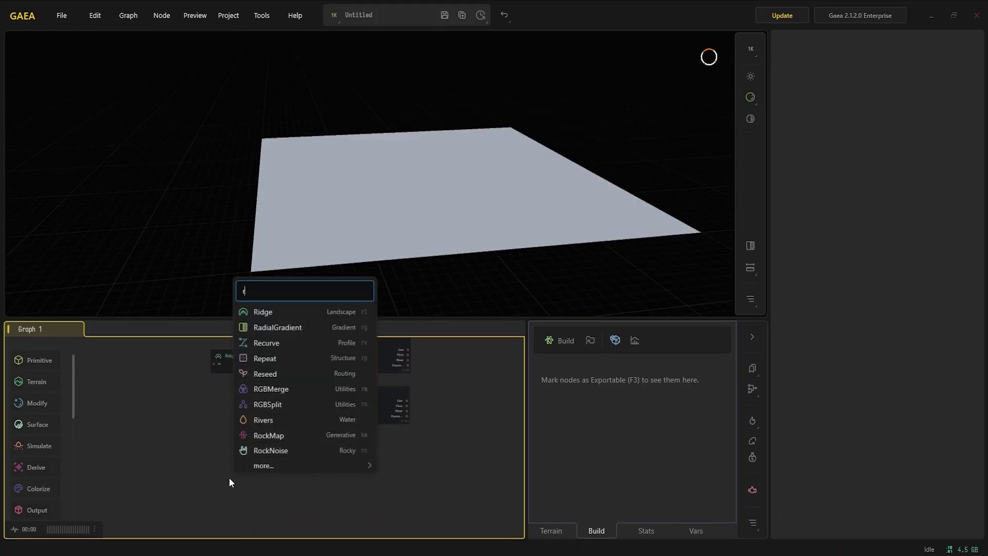
{"action": "type", "text": "ock"}
{"action": "left_click", "coordinate": [267, 414]}
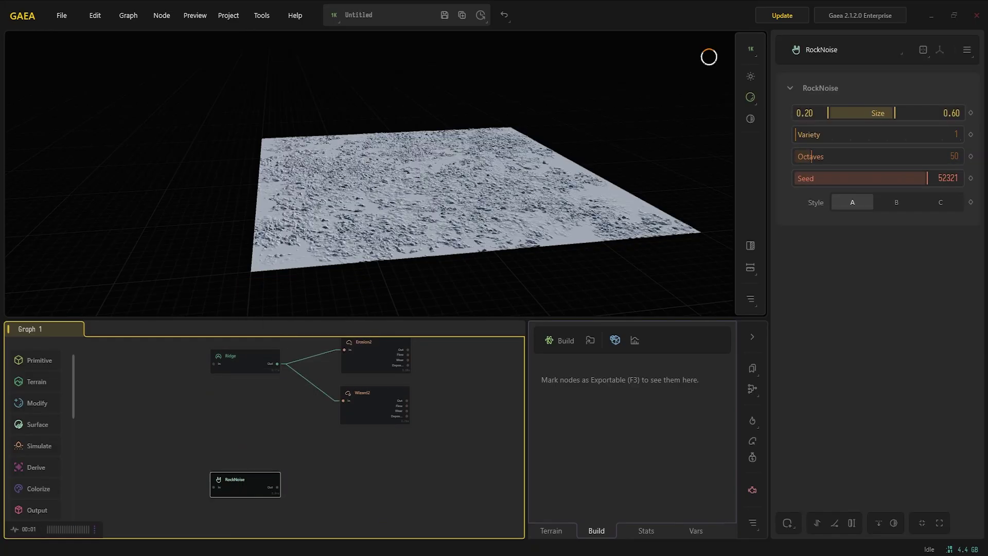
Step: Set the RockNoise size range to 0.31–0.54, variety to 3 and seed to 49049, keeping style A
{"action": "left_click", "coordinate": [886, 111]}
{"action": "left_click", "coordinate": [815, 135]}
{"action": "left_click_drag", "start_coordinate": [494, 206], "coordinate": [489, 165]}
{"action": "scroll", "coordinate": [489, 165], "scroll_direction": "up", "scroll_amount": 2}
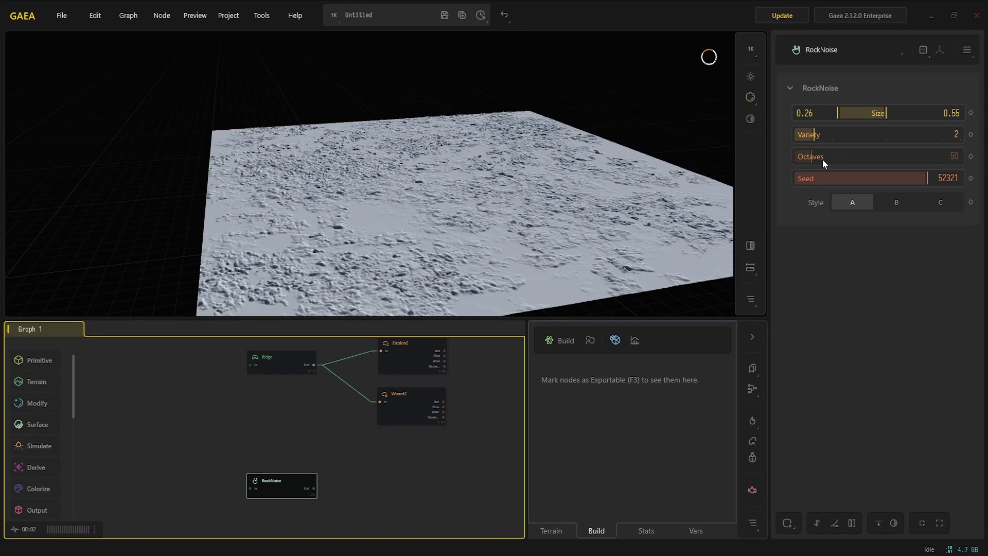
{"action": "left_click", "coordinate": [910, 178]}
{"action": "left_click", "coordinate": [900, 201]}
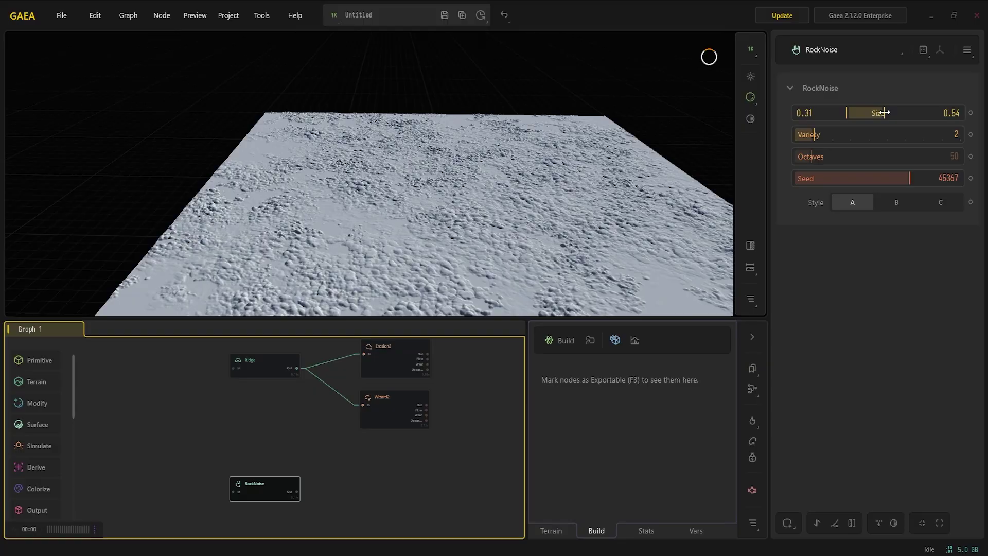
{"action": "middle_click_drag", "start_coordinate": [340, 477], "coordinate": [284, 486]}
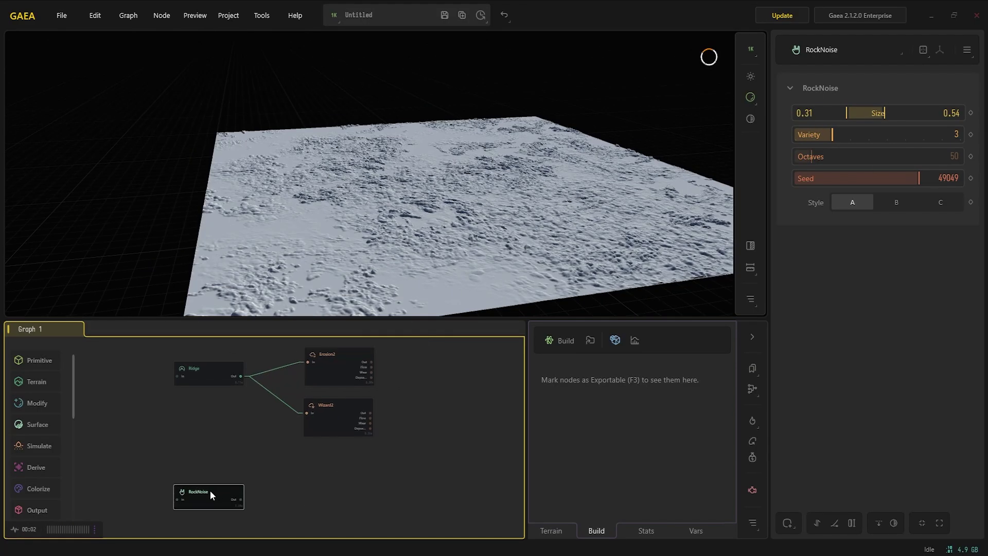
Step: Merge the Erosion2 and RockNoise outputs in a Combine node using Screen mode at ratio 1.00
{"action": "left_click_drag", "start_coordinate": [210, 491], "coordinate": [337, 481]}
{"action": "left_click_drag", "start_coordinate": [371, 362], "coordinate": [370, 489]}
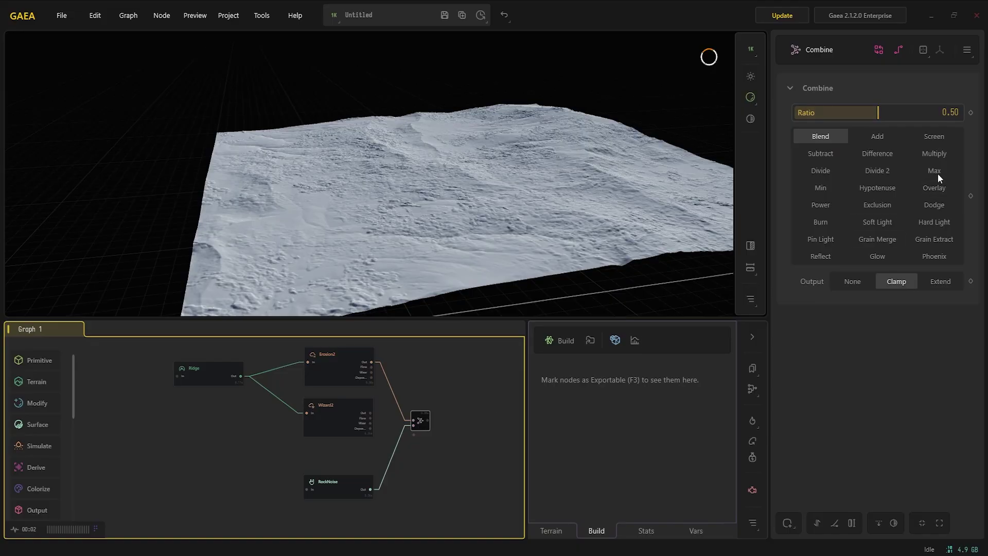
{"action": "left_click", "coordinate": [939, 132]}
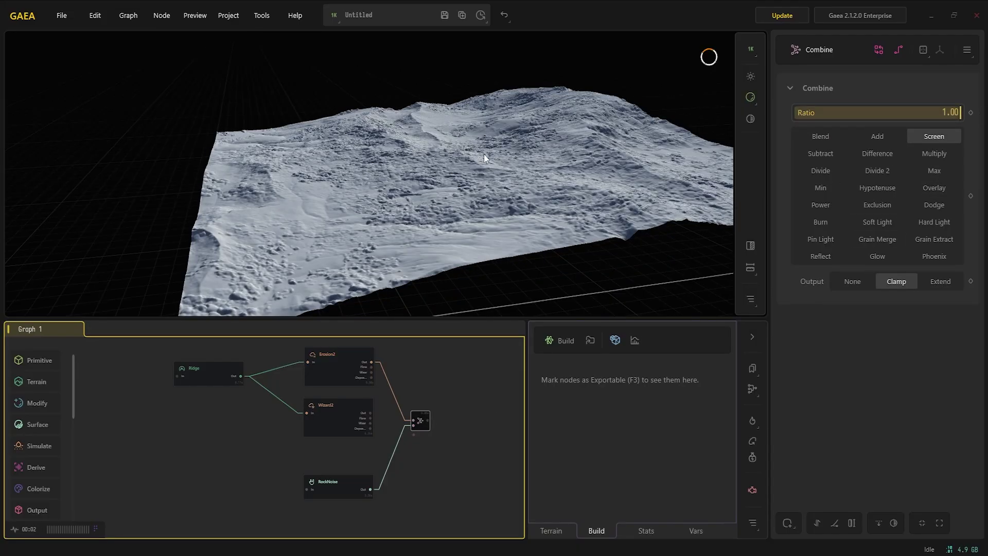
{"action": "left_click_drag", "start_coordinate": [483, 159], "coordinate": [444, 299]}
{"action": "middle_click_drag", "start_coordinate": [440, 398], "coordinate": [403, 409]}
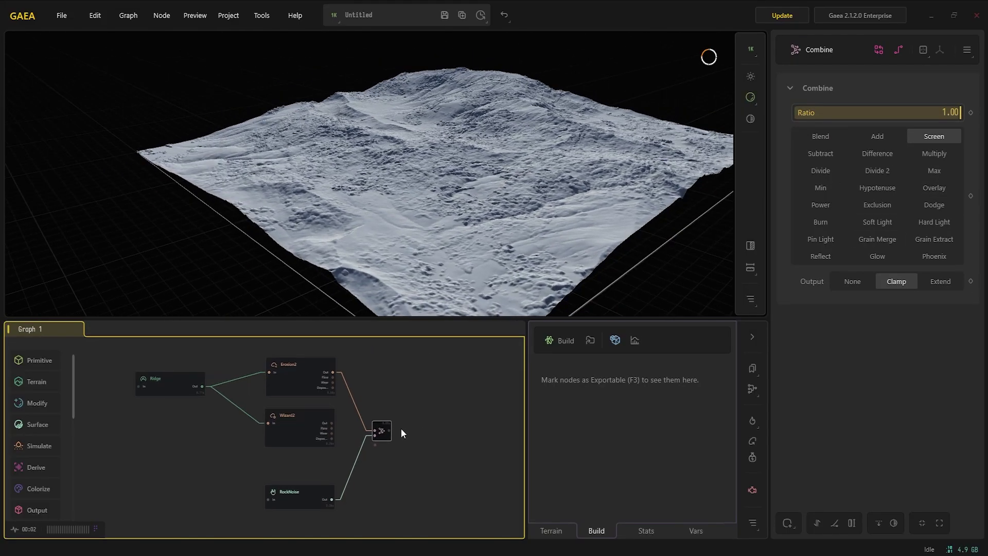
Step: Add an Erosion2 node after the Combine node with duration 4.39, erosion scale 1560.7 and bed load 0.34
{"action": "left_click_drag", "start_coordinate": [389, 430], "coordinate": [424, 427]}
{"action": "type", "text": "er"}
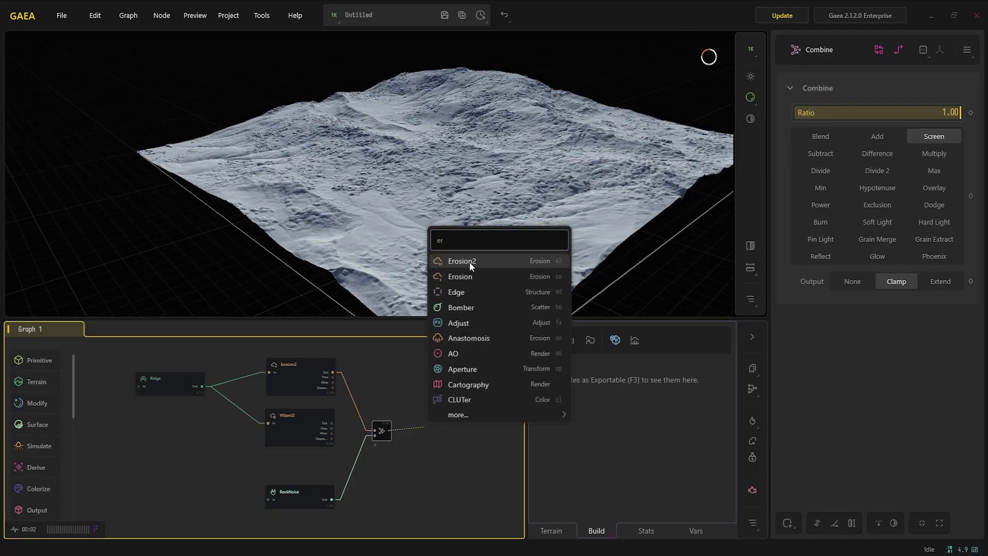
{"action": "left_click", "coordinate": [470, 261]}
{"action": "left_click", "coordinate": [809, 113]}
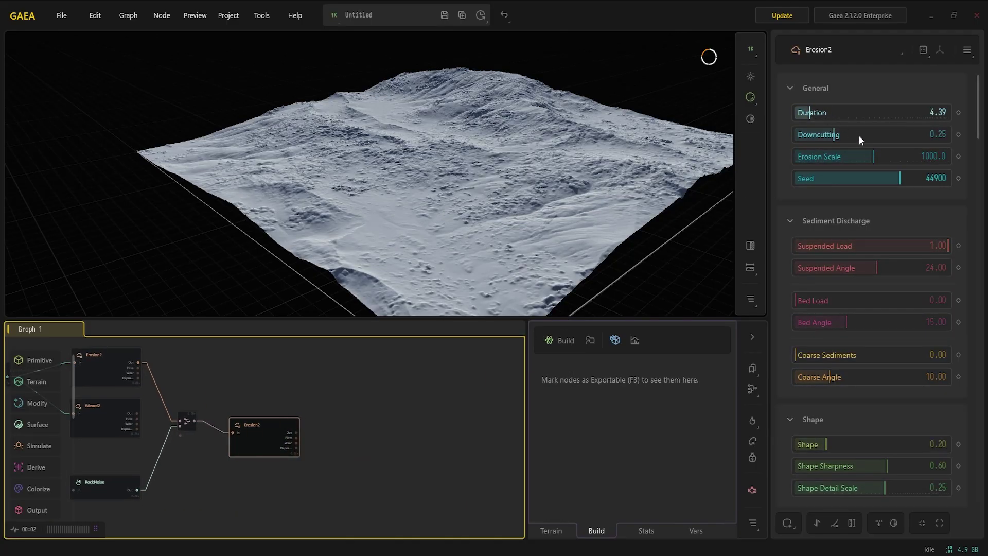
{"action": "left_click", "coordinate": [884, 155]}
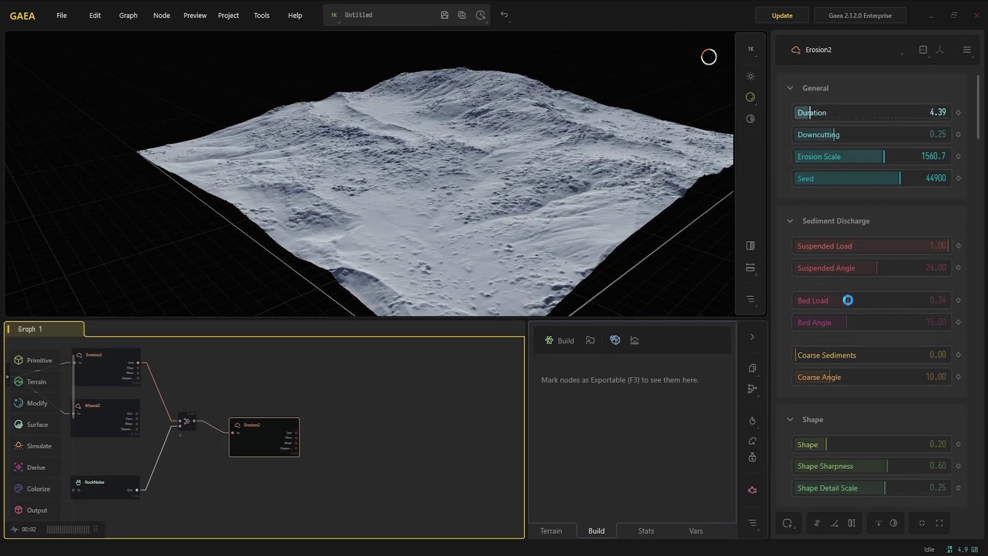
{"action": "mouse_move", "coordinate": [473, 165]}
{"action": "left_mouse_down"}
{"action": "mouse_move", "coordinate": [458, 143]}
{"action": "mouse_move", "coordinate": [462, 165]}
{"action": "left_mouse_up"}
{"action": "middle_click_drag", "start_coordinate": [347, 393], "coordinate": [424, 395]}
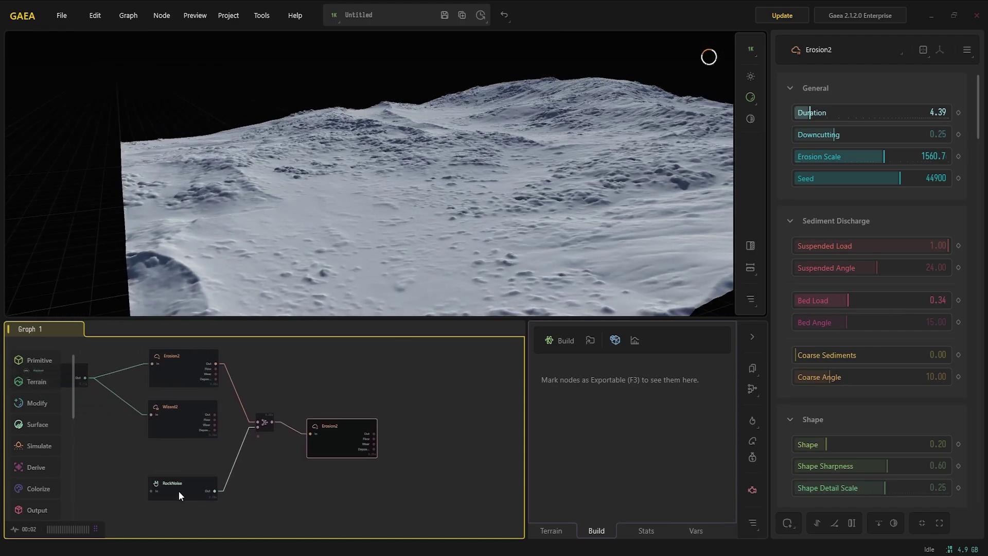
Step: Set the RockNoise octaves to 31 and inspect the terrain produced by the final Erosion2 node
{"action": "left_click", "coordinate": [178, 491]}
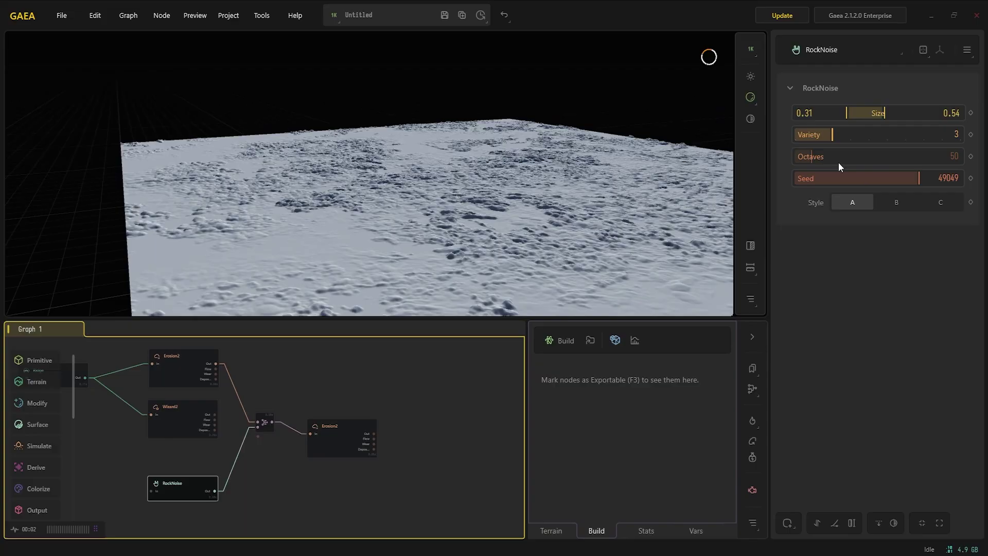
{"action": "left_click_drag", "start_coordinate": [806, 156], "coordinate": [805, 156]}
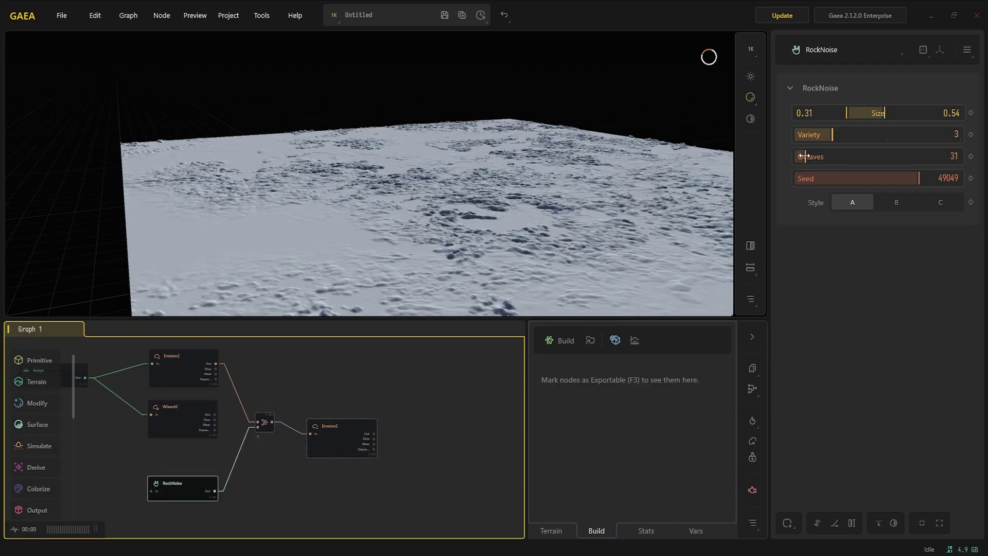
{"action": "left_click", "coordinate": [358, 429]}
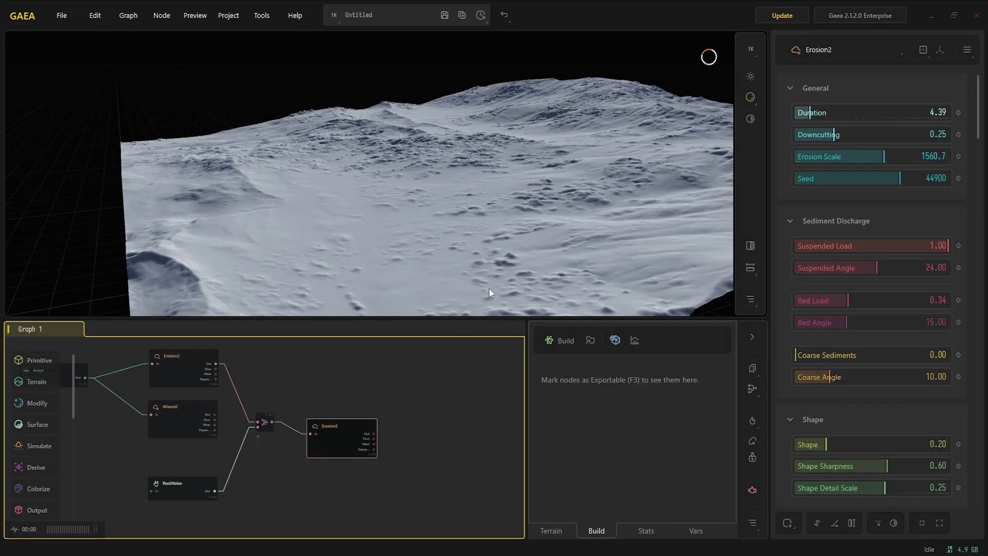
{"action": "left_click_drag", "start_coordinate": [486, 251], "coordinate": [526, 233]}
{"action": "scroll", "coordinate": [529, 241], "scroll_direction": "down", "scroll_amount": 3}
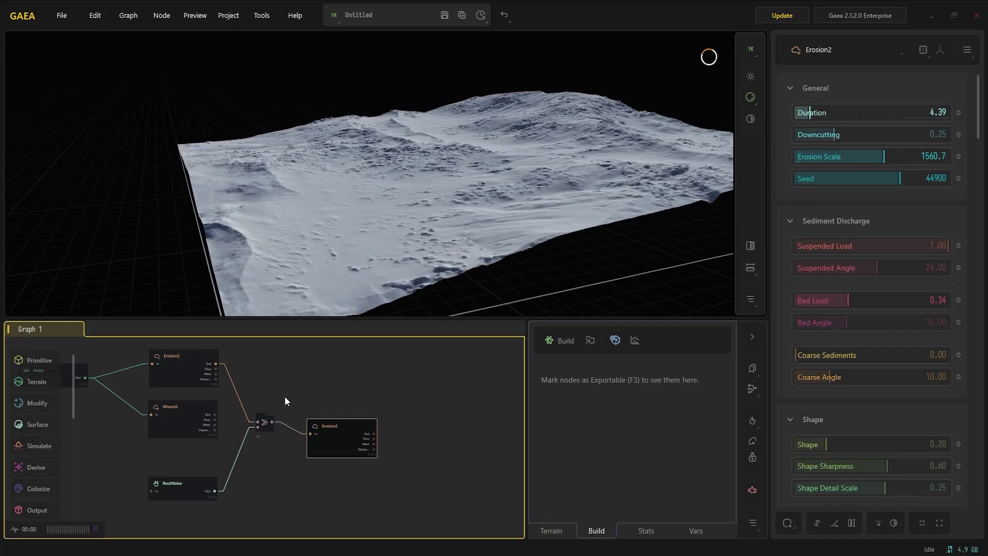
Step: Create a second graph in the project and add a Canyon node to it
{"action": "left_click", "coordinate": [134, 344]}
{"action": "left_click", "coordinate": [324, 435]}
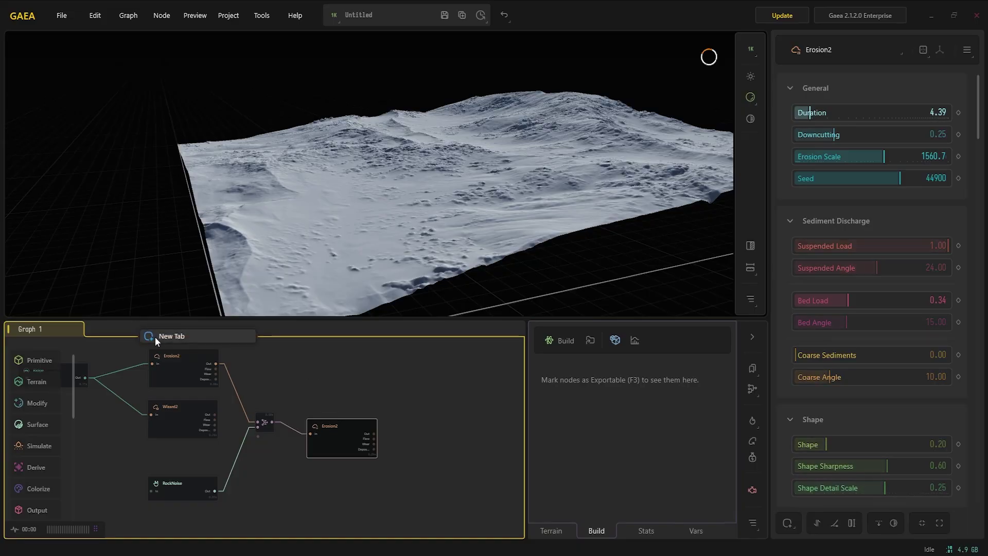
{"action": "left_click", "coordinate": [154, 333]}
{"action": "key", "text": "Tab"}
{"action": "type", "text": "ca"}
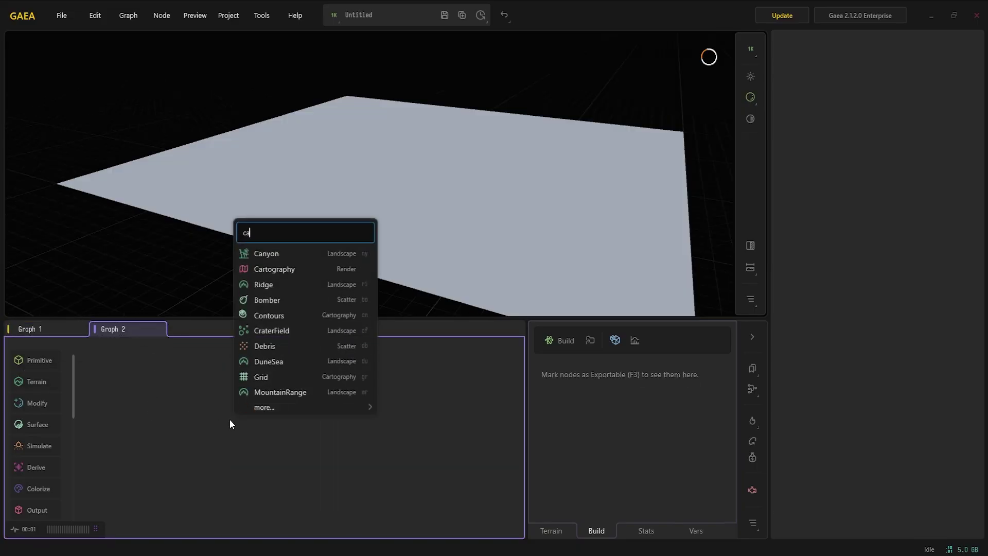
{"action": "key", "text": "Return"}
{"action": "left_click_drag", "start_coordinate": [350, 205], "coordinate": [453, 226]}
Step: Set the Canyon's slot to 0.19 and its seed to 43935
{"action": "left_click", "coordinate": [826, 160]}
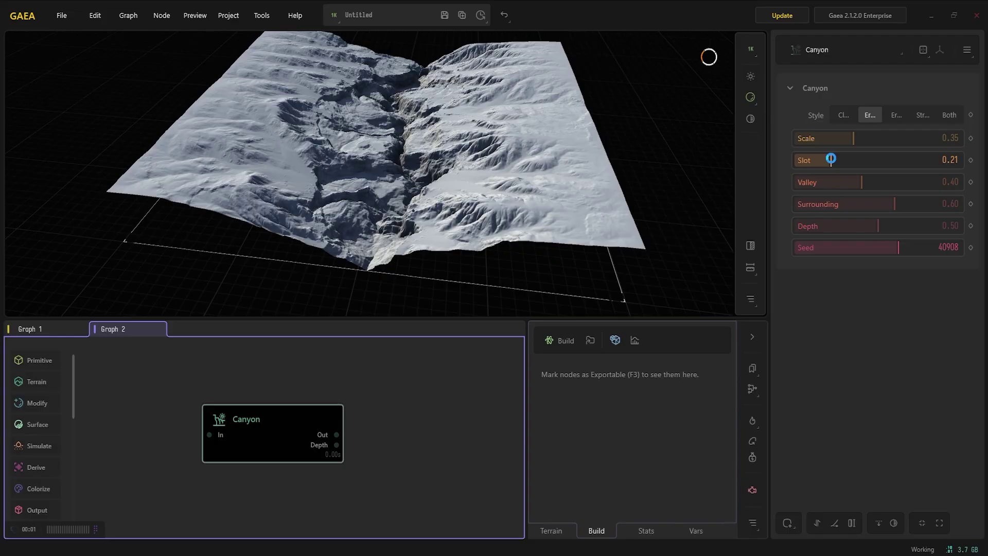
{"action": "left_click", "coordinate": [903, 248]}
{"action": "left_click", "coordinate": [905, 249]}
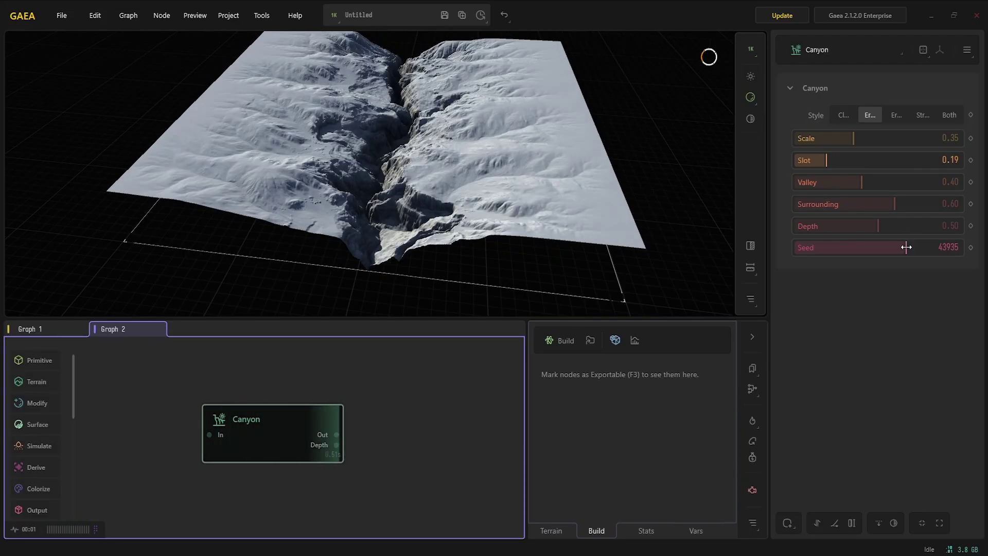
{"action": "left_click_drag", "start_coordinate": [515, 195], "coordinate": [419, 152]}
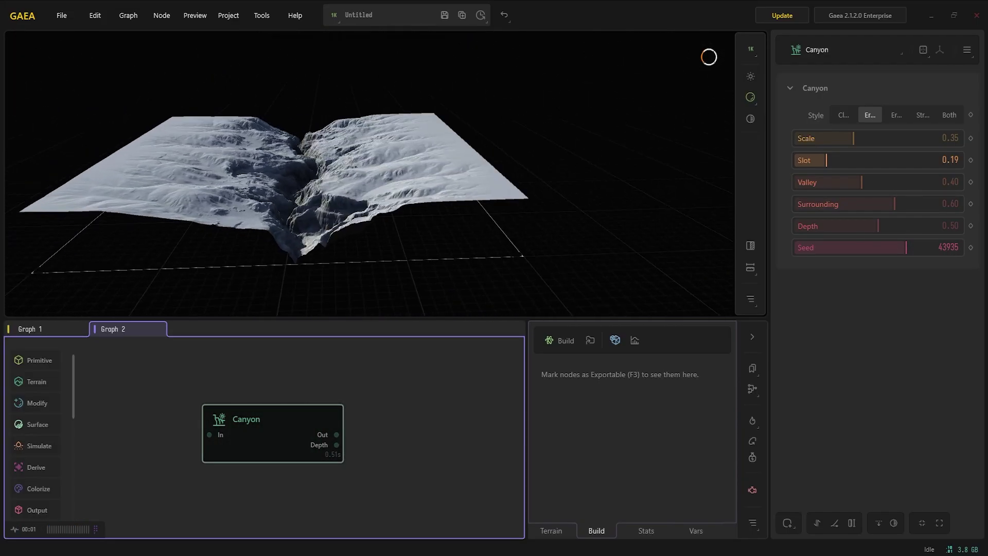
Step: Lower the Canyon's valley to 0.36 and its depth to about 0.44, checking the shape from several angles
{"action": "left_click", "coordinate": [856, 181]}
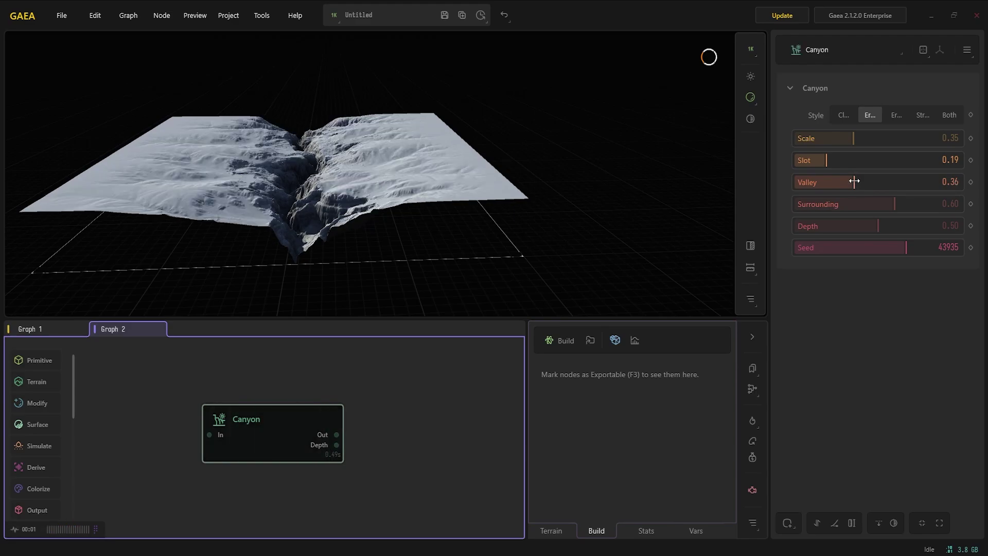
{"action": "left_click", "coordinate": [873, 227]}
{"action": "left_click_drag", "start_coordinate": [474, 189], "coordinate": [244, 224]}
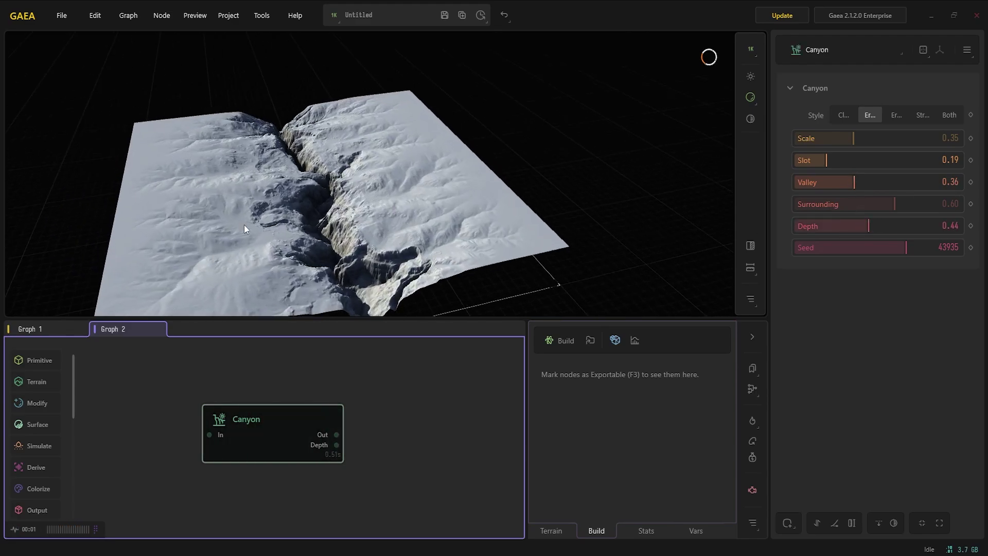
{"action": "left_click_drag", "start_coordinate": [383, 216], "coordinate": [339, 174]}
{"action": "left_click_drag", "start_coordinate": [357, 211], "coordinate": [595, 241]}
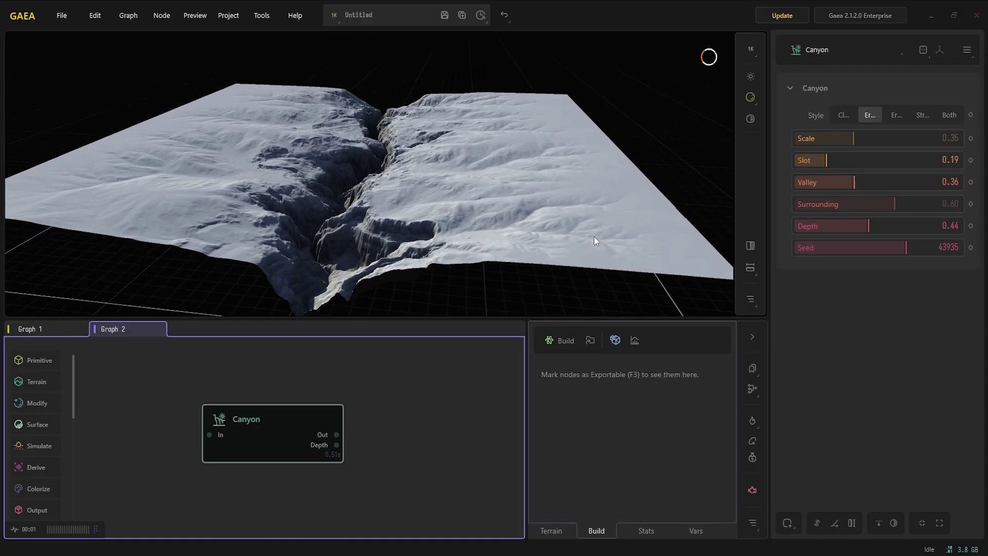
{"action": "left_click", "coordinate": [864, 227]}
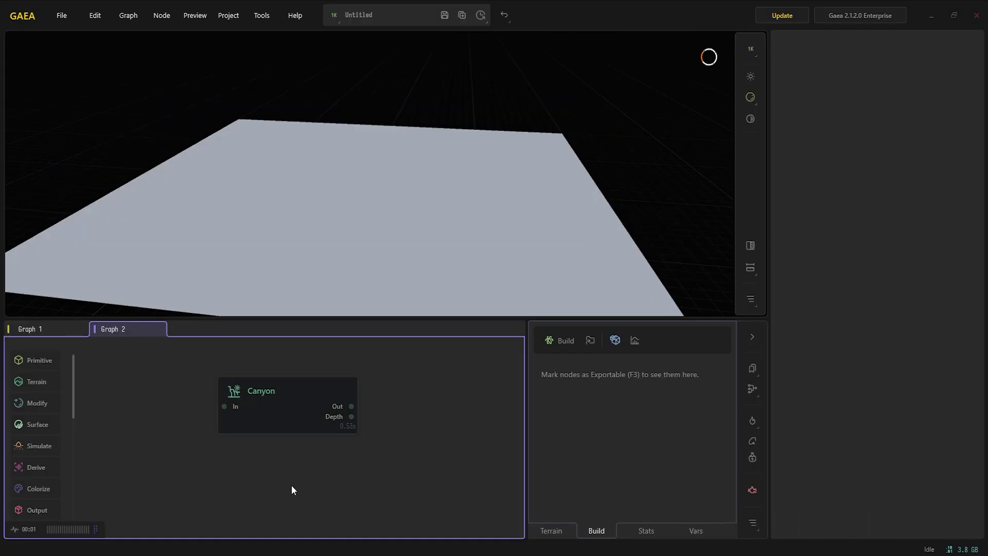
Step: Add a Ridge node below the Canyon with seed 50685, height 1.00 and scale 0.65
{"action": "type", "text": "r"}
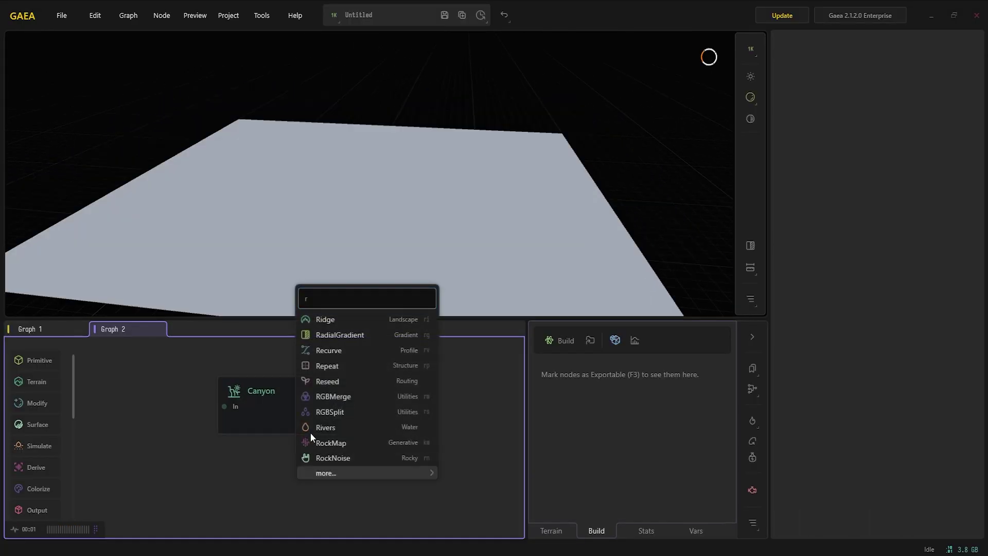
{"action": "left_click", "coordinate": [325, 320]}
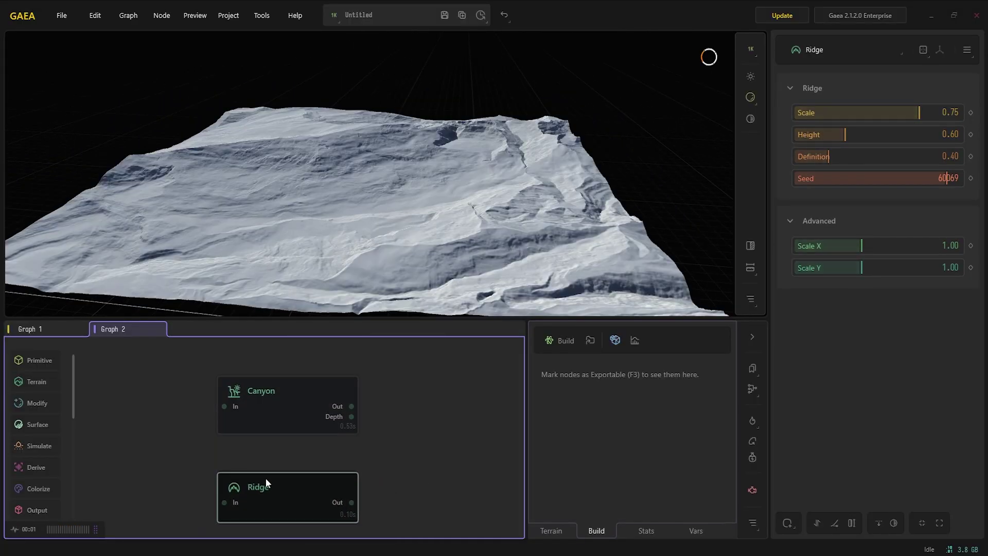
{"action": "left_click", "coordinate": [921, 178]}
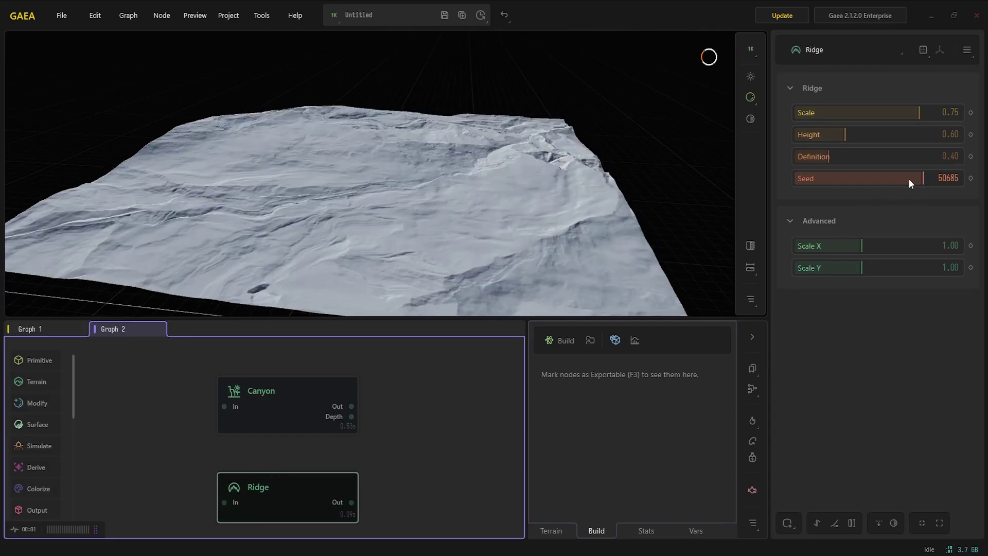
{"action": "left_click_drag", "start_coordinate": [865, 137], "coordinate": [878, 134]}
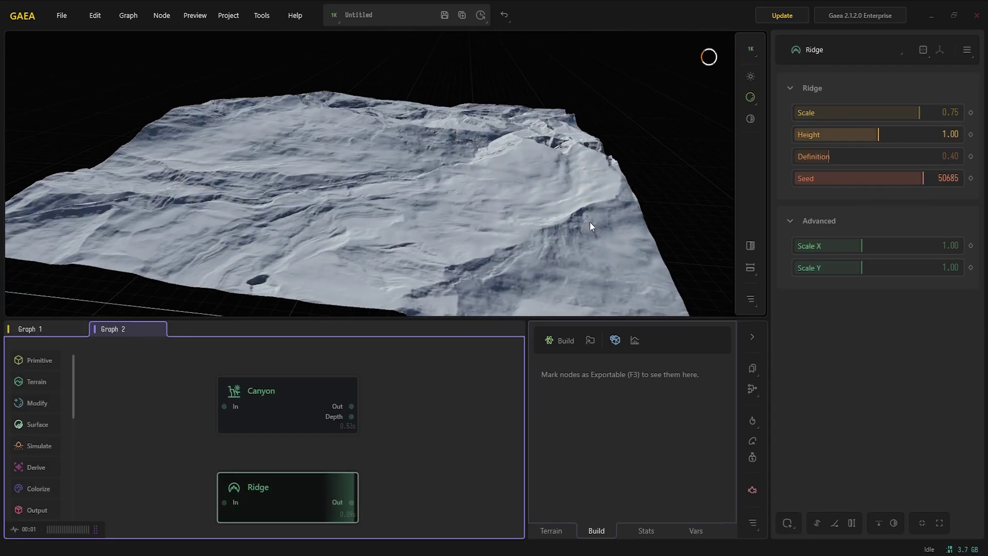
{"action": "left_click_drag", "start_coordinate": [589, 221], "coordinate": [365, 189]}
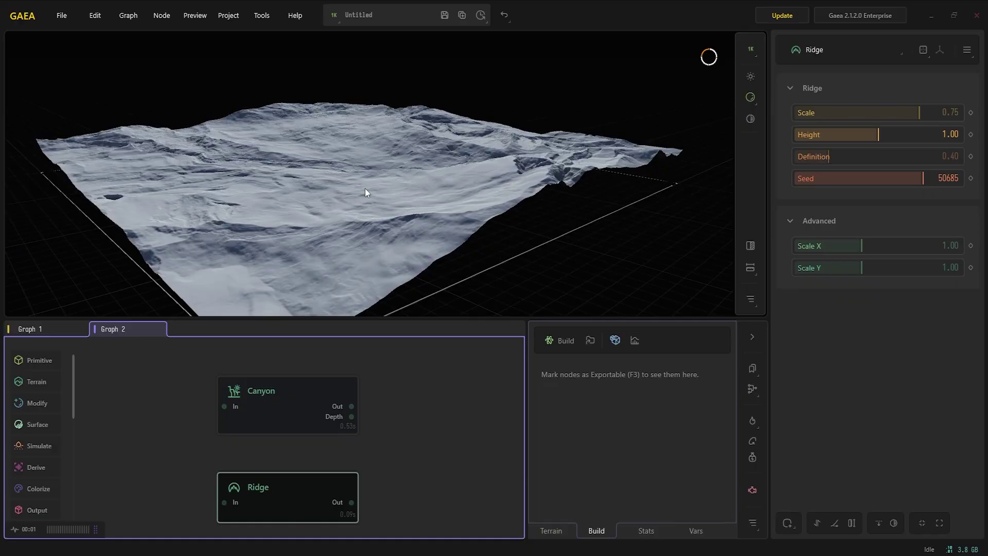
{"action": "left_click", "coordinate": [903, 114]}
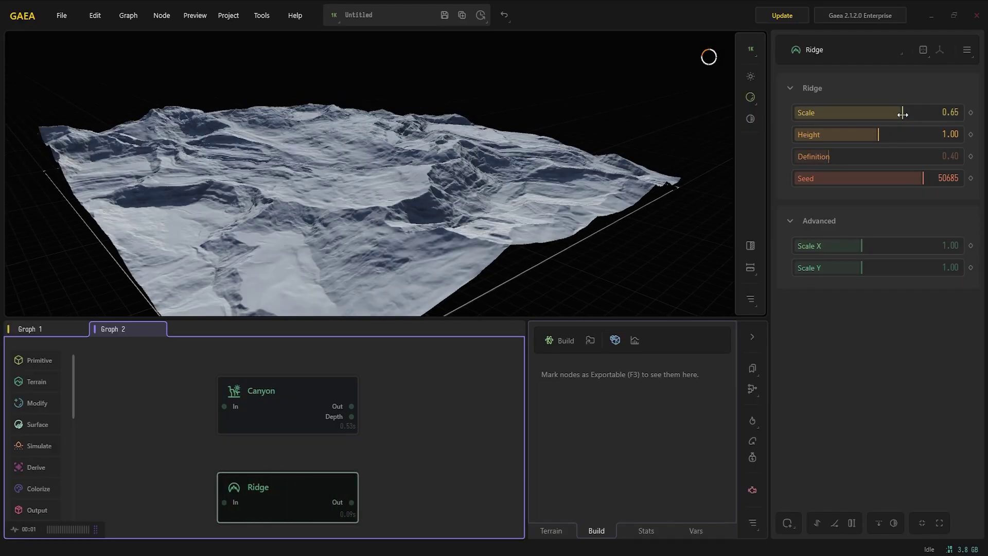
Step: Combine the Canyon and Ridge outputs in a Combine node using Screen mode with a ratio of 1.00
{"action": "left_click", "coordinate": [481, 384]}
{"action": "left_click", "coordinate": [319, 476]}
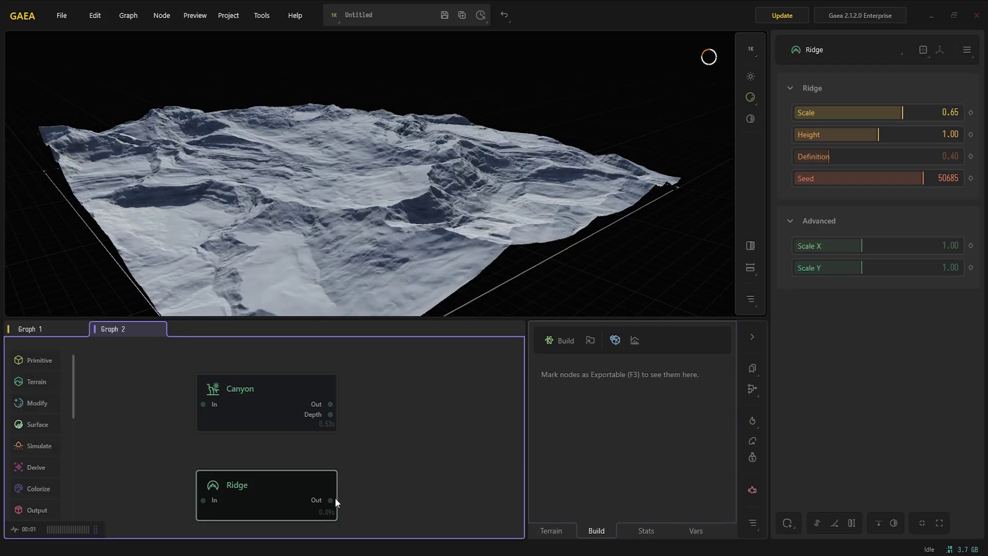
{"action": "left_click_drag", "start_coordinate": [346, 410], "coordinate": [331, 403]}
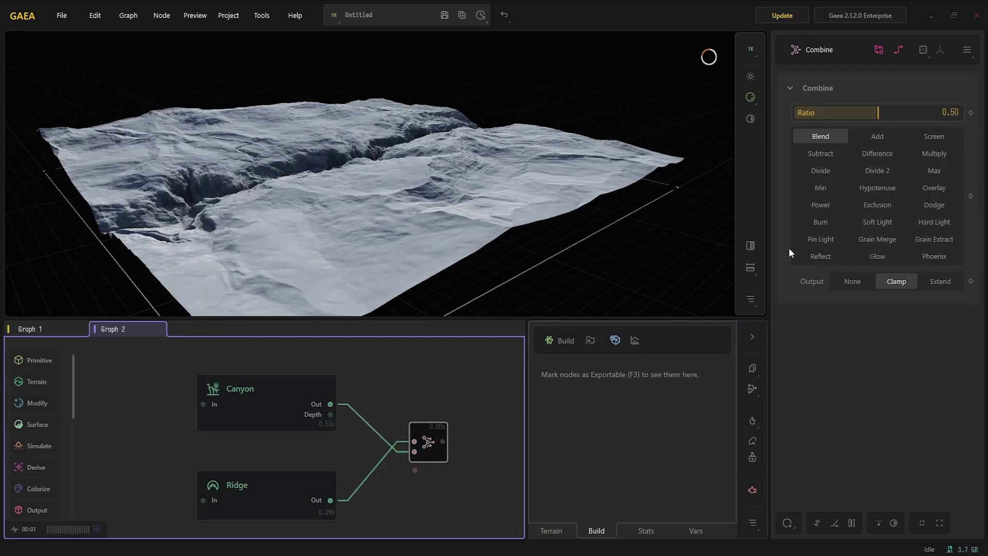
{"action": "left_click", "coordinate": [934, 137]}
{"action": "left_click_drag", "start_coordinate": [878, 112], "coordinate": [960, 112]}
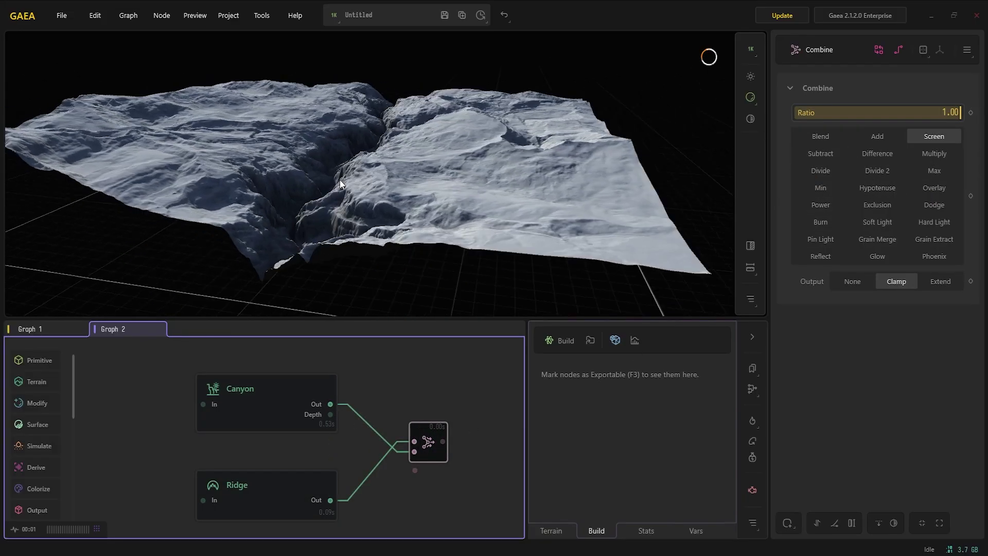
Step: Set the Ridge's height to 0.60 and its definition to about 0.44, checking the effect on the combined terrain
{"action": "left_click_drag", "start_coordinate": [341, 180], "coordinate": [221, 191]}
{"action": "left_click", "coordinate": [239, 486]}
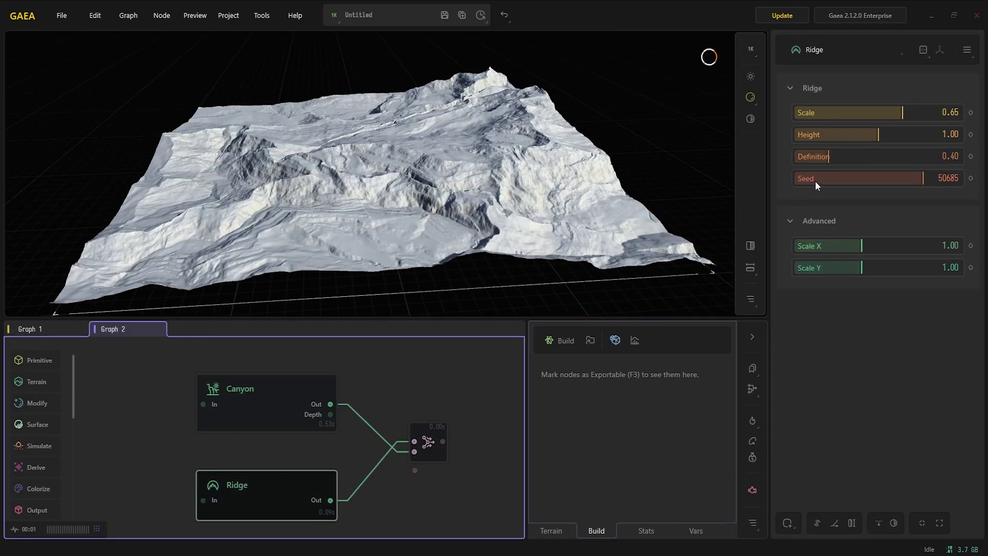
{"action": "left_click", "coordinate": [859, 133]}
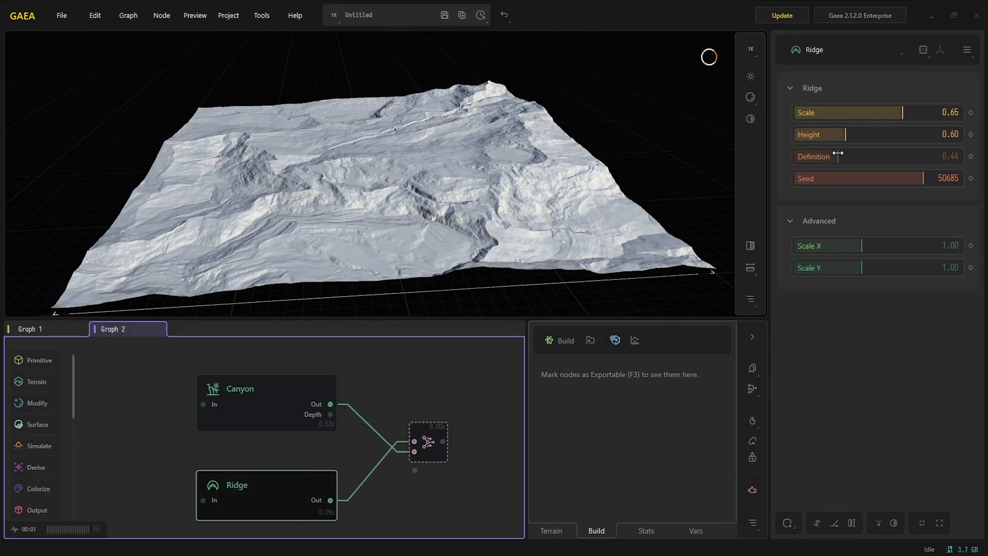
{"action": "left_click", "coordinate": [428, 442]}
{"action": "left_click_drag", "start_coordinate": [441, 205], "coordinate": [407, 203]}
Step: Add a Mountain node to the graph and place it directly below the Ridge node
{"action": "left_click", "coordinate": [416, 486]}
{"action": "scroll", "coordinate": [404, 495], "scroll_direction": "down", "scroll_amount": 2}
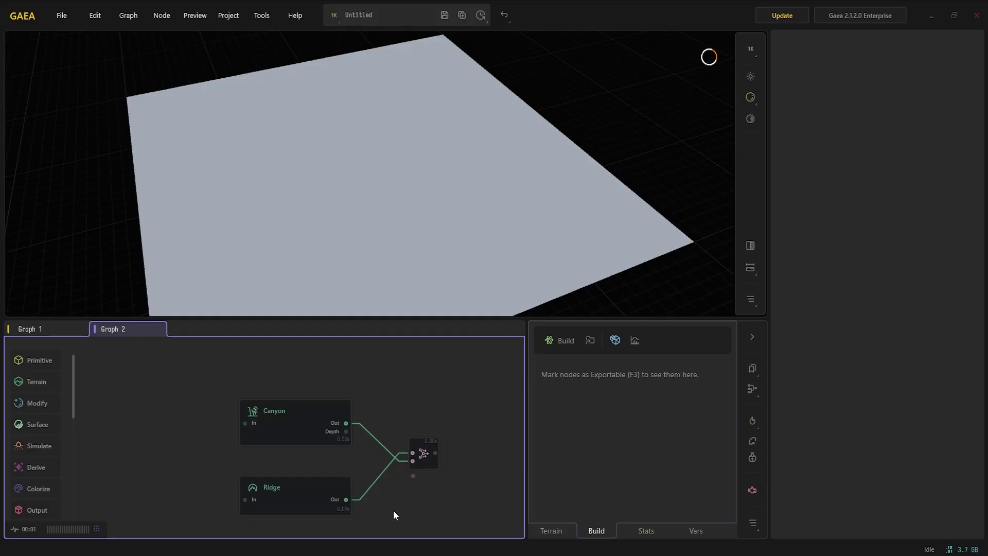
{"action": "middle_click_drag", "start_coordinate": [371, 533], "coordinate": [303, 489]}
{"action": "key", "text": "Tab"}
{"action": "type", "text": "m"}
{"action": "left_click", "coordinate": [344, 323]}
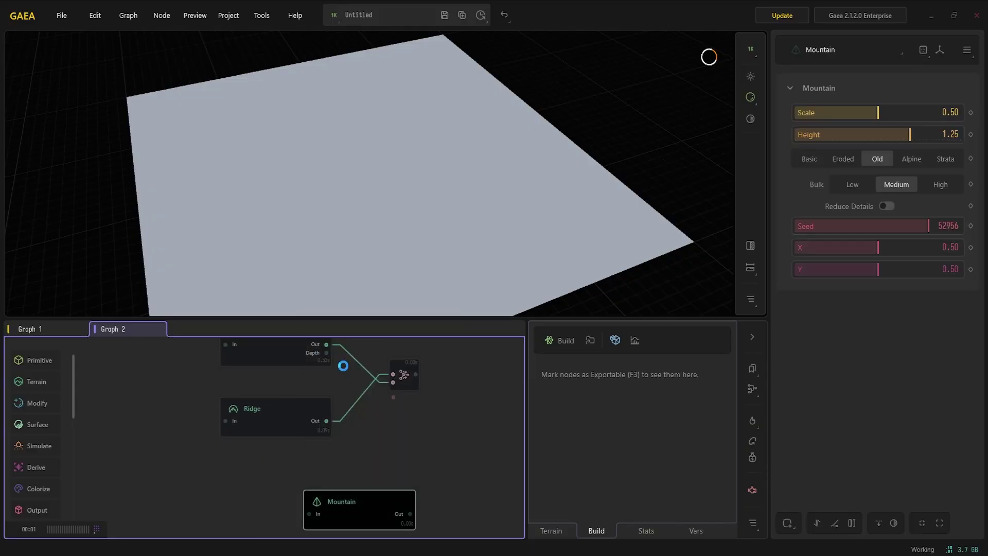
{"action": "left_click_drag", "start_coordinate": [351, 505], "coordinate": [277, 492]}
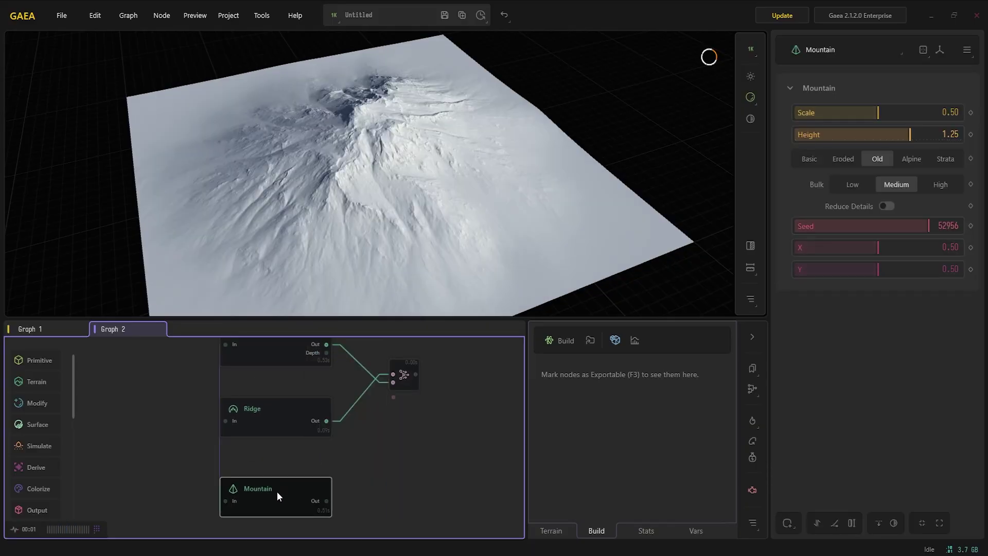
Step: Set the Mountain's style to Eroded, its scale to 0.76 and its height to 1.80
{"action": "left_click", "coordinate": [858, 158]}
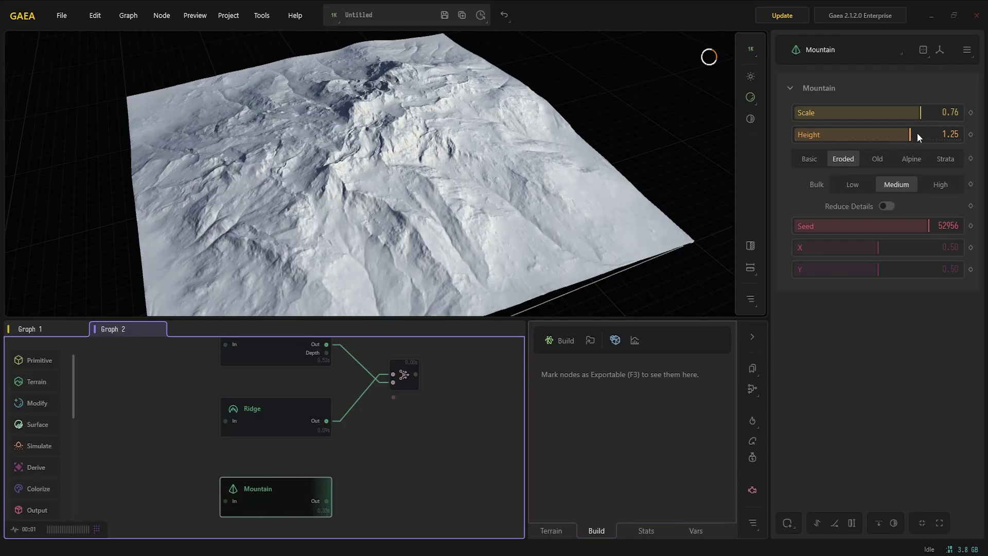
{"action": "left_click_drag", "start_coordinate": [917, 132], "coordinate": [929, 132]}
{"action": "left_click_drag", "start_coordinate": [396, 134], "coordinate": [356, 104]}
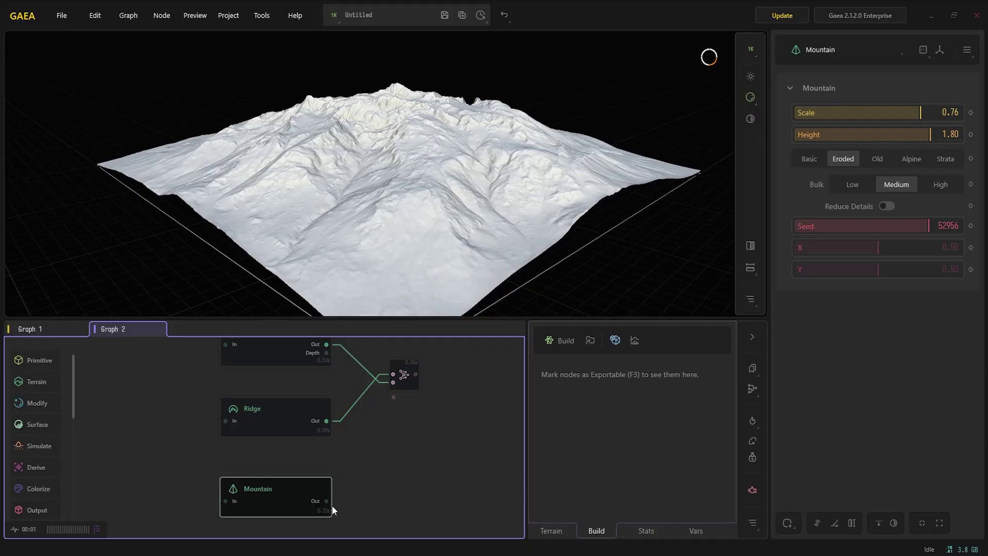
Step: Attach a Transform node to the Mountain with offset X 0.12 and offset Y 0.09, and inspect the edges of the shifted mountain
{"action": "left_click_drag", "start_coordinate": [403, 493], "coordinate": [403, 492]}
{"action": "type", "text": "tra"}
{"action": "left_click", "coordinate": [450, 395]}
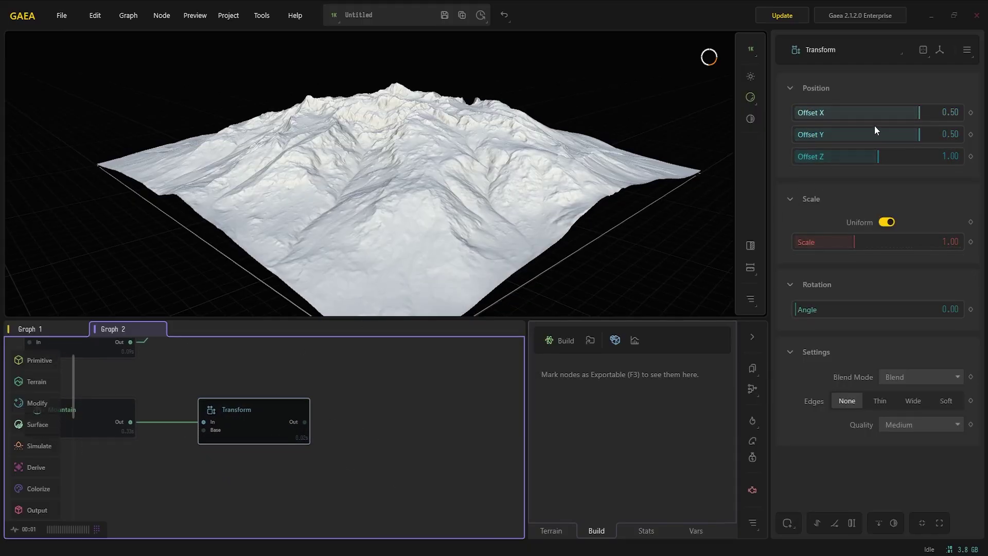
{"action": "left_click", "coordinate": [887, 112]}
{"action": "left_click", "coordinate": [884, 134]}
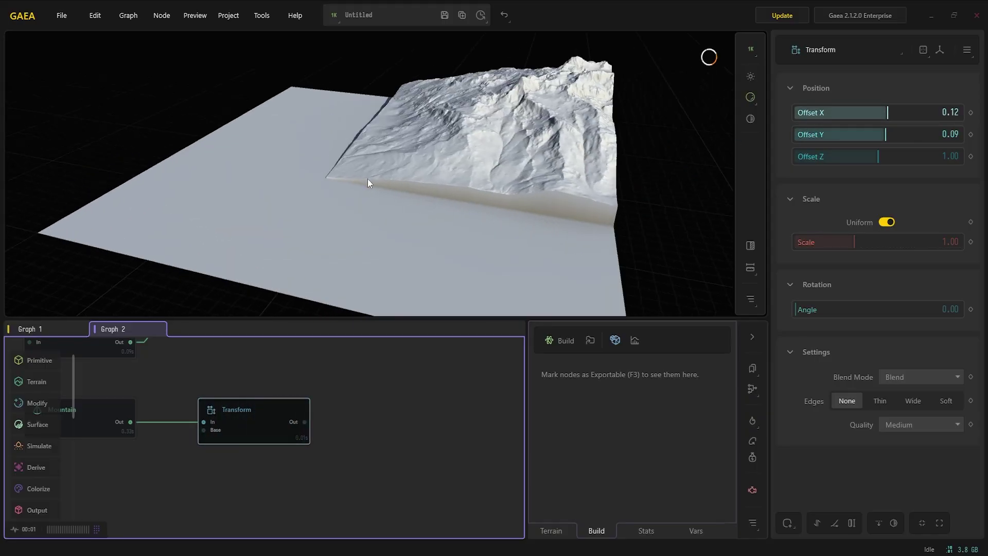
{"action": "left_click_drag", "start_coordinate": [367, 178], "coordinate": [281, 293]}
{"action": "left_click", "coordinate": [95, 431]}
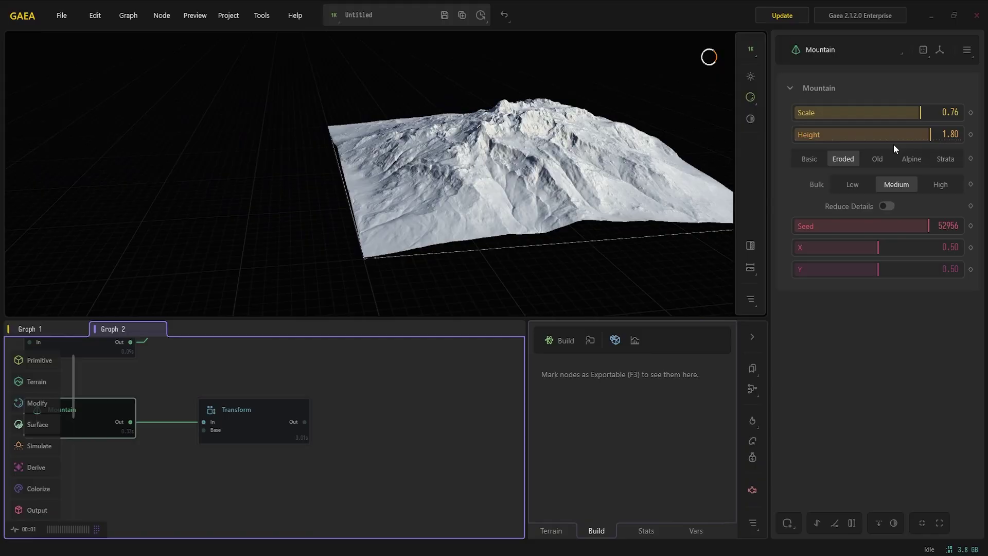
{"action": "left_click", "coordinate": [264, 414]}
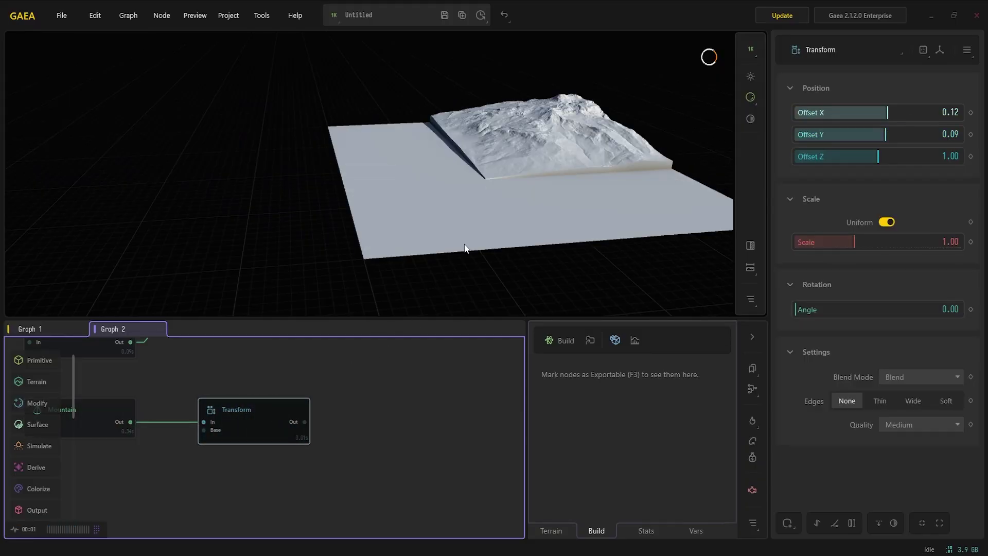
{"action": "scroll", "coordinate": [520, 205], "scroll_direction": "up", "scroll_amount": 3}
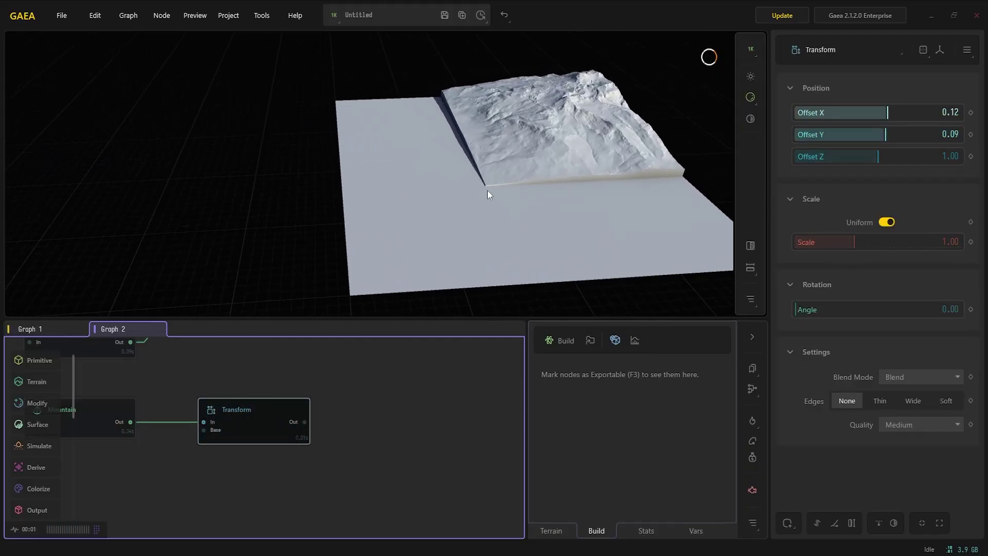
Step: Insert an Edge node between the Mountain and the Transform node to blend the mountain's borders into the ground
{"action": "left_click_drag", "start_coordinate": [242, 418], "coordinate": [317, 415]}
{"action": "middle_click_drag", "start_coordinate": [200, 387], "coordinate": [250, 383]}
{"action": "right_click", "coordinate": [250, 383]}
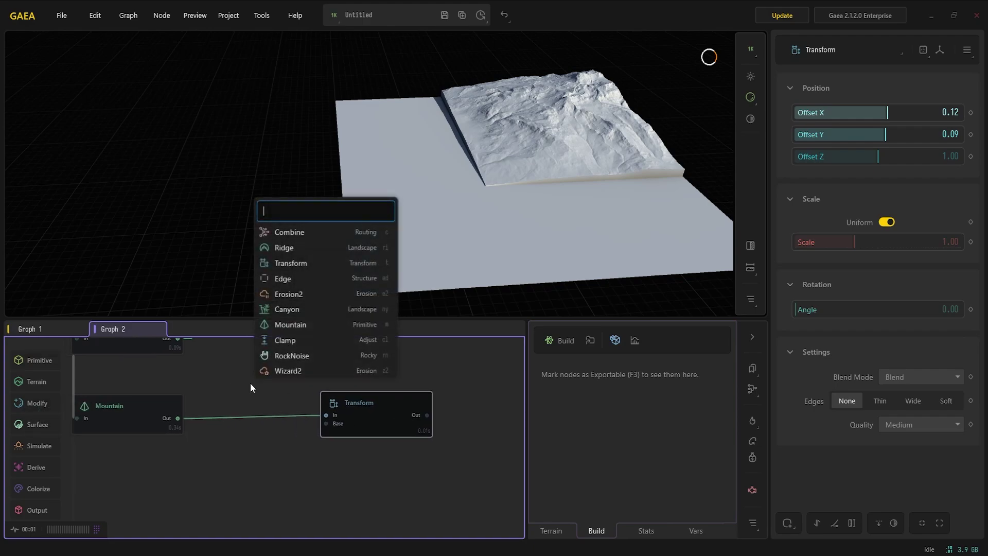
{"action": "left_click", "coordinate": [213, 477]}
{"action": "right_click", "coordinate": [234, 402]}
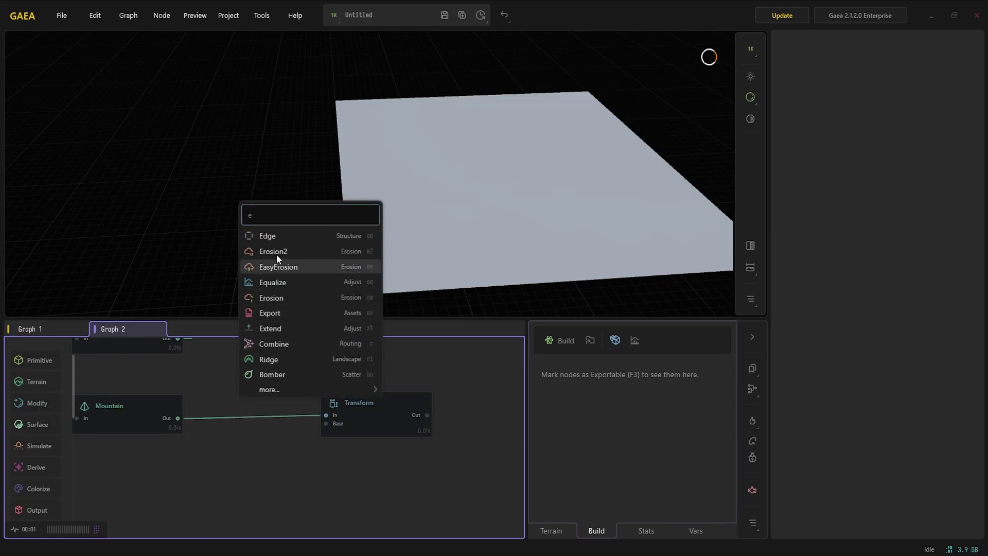
{"action": "left_click", "coordinate": [277, 235]}
{"action": "left_click_drag", "start_coordinate": [268, 429], "coordinate": [216, 467]}
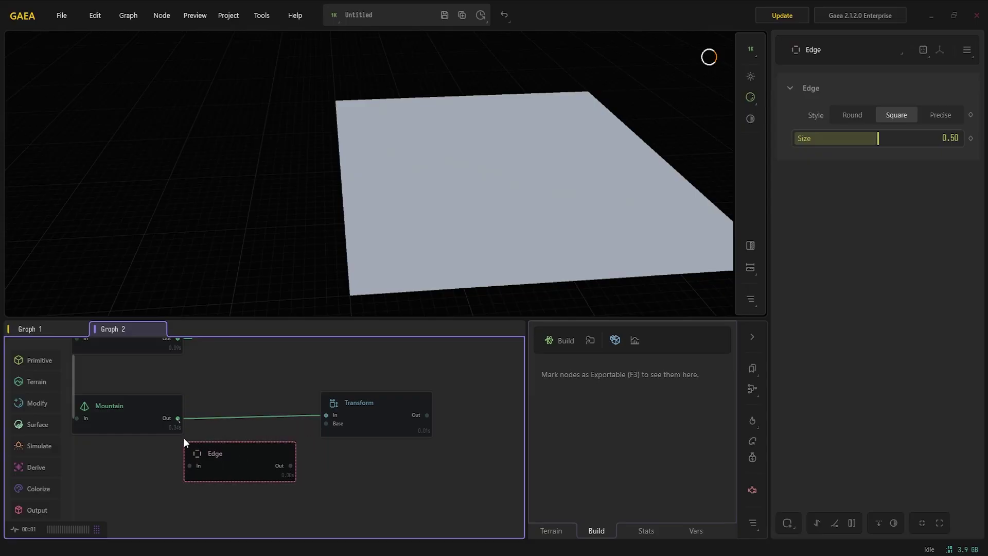
{"action": "left_click_drag", "start_coordinate": [178, 417], "coordinate": [190, 465]}
{"action": "left_click_drag", "start_coordinate": [290, 466], "coordinate": [326, 415]}
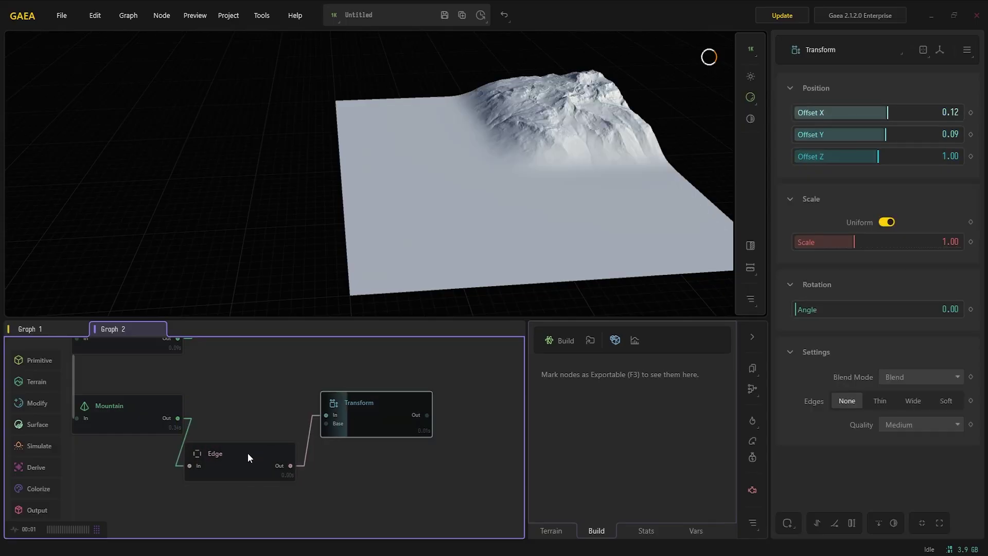
Step: Line up the Edge and Transform nodes in one row with the Mountain node
{"action": "left_click_drag", "start_coordinate": [246, 455], "coordinate": [263, 409]}
{"action": "left_click_drag", "start_coordinate": [391, 401], "coordinate": [422, 408]}
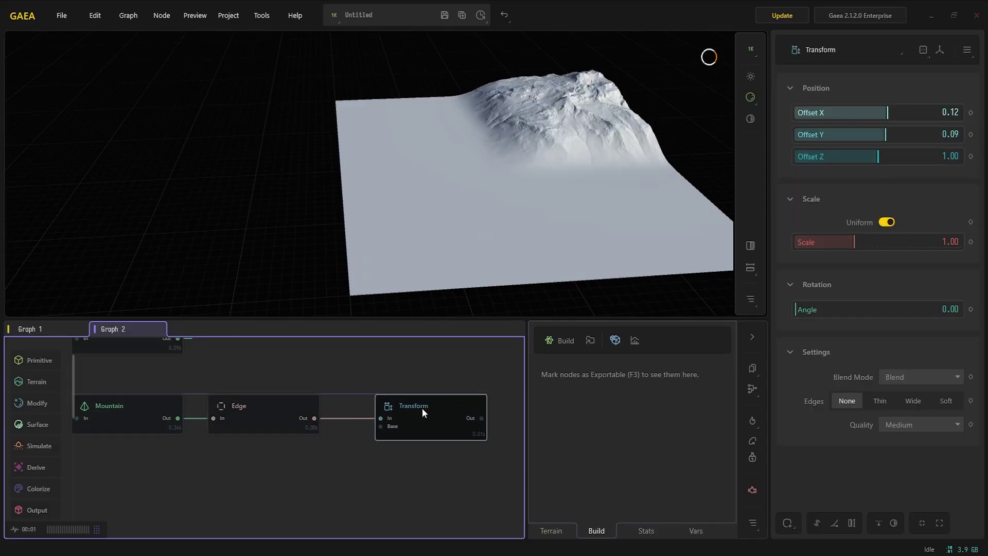
{"action": "left_click_drag", "start_coordinate": [512, 166], "coordinate": [511, 142]}
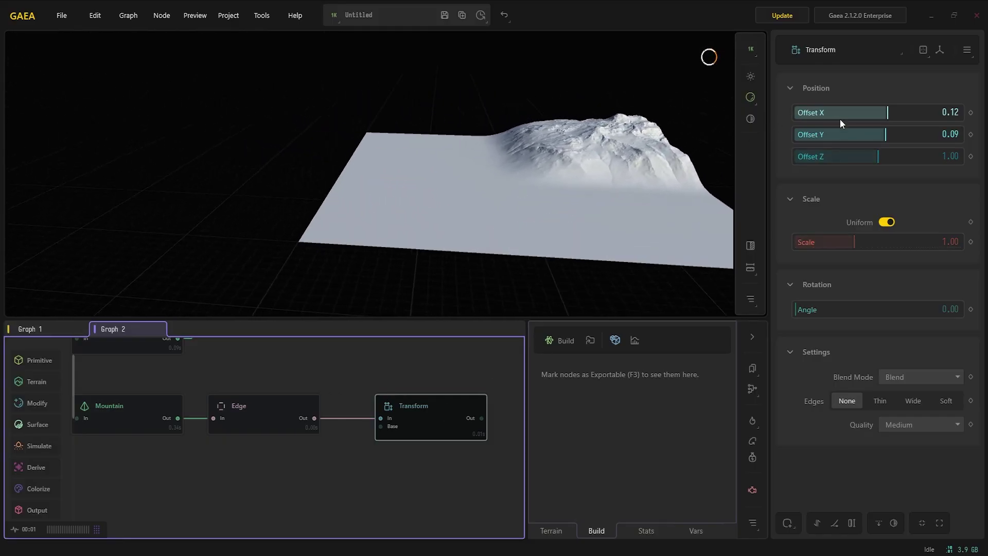
Step: Compare the canyon-ridge combination with the transformed mountain and lower the Mountain's height slightly
{"action": "scroll", "coordinate": [360, 379], "scroll_direction": "down", "scroll_amount": 2}
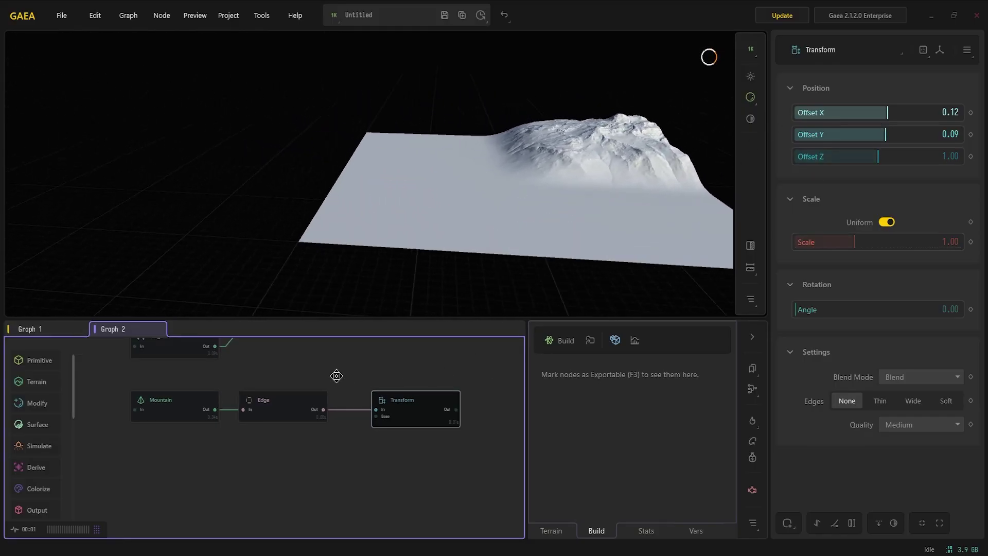
{"action": "middle_click_drag", "start_coordinate": [335, 375], "coordinate": [328, 417]}
{"action": "left_click", "coordinate": [268, 354]}
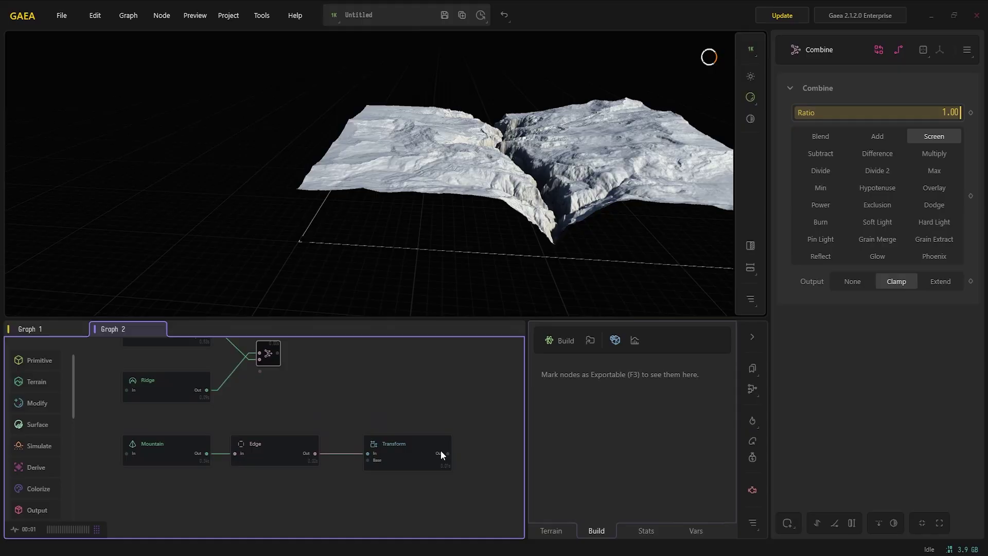
{"action": "left_click", "coordinate": [417, 452]}
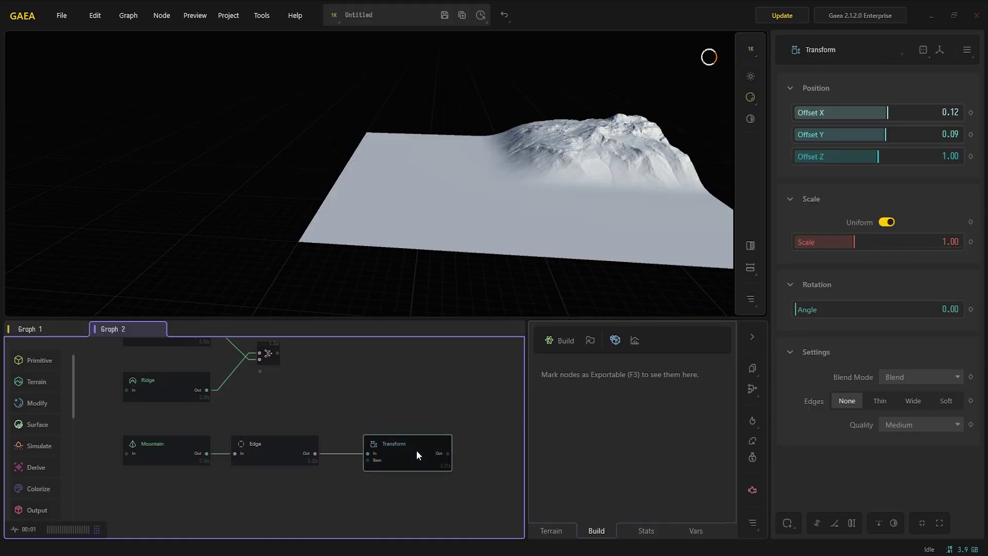
{"action": "left_click", "coordinate": [183, 448]}
{"action": "left_click_drag", "start_coordinate": [878, 131], "coordinate": [888, 135]}
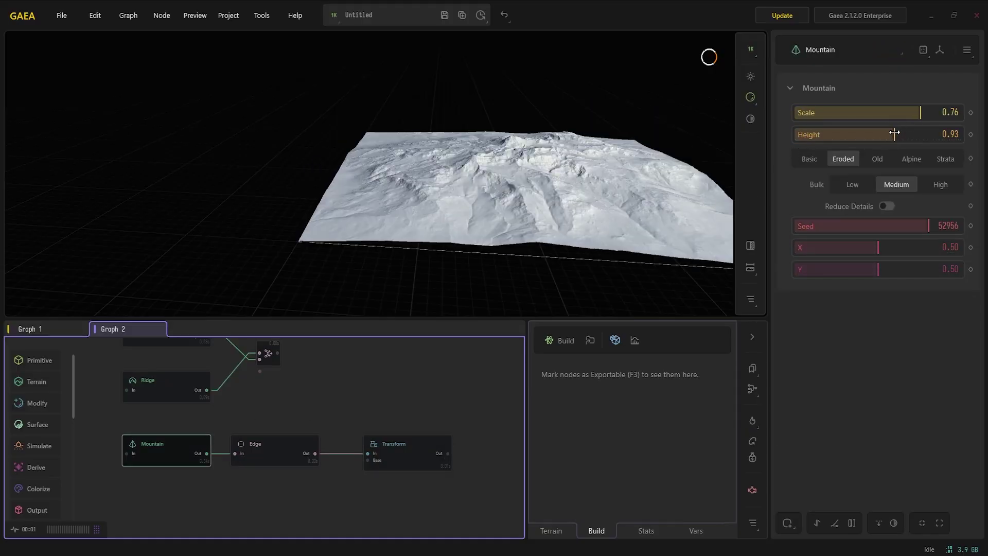
{"action": "left_click", "coordinate": [425, 442]}
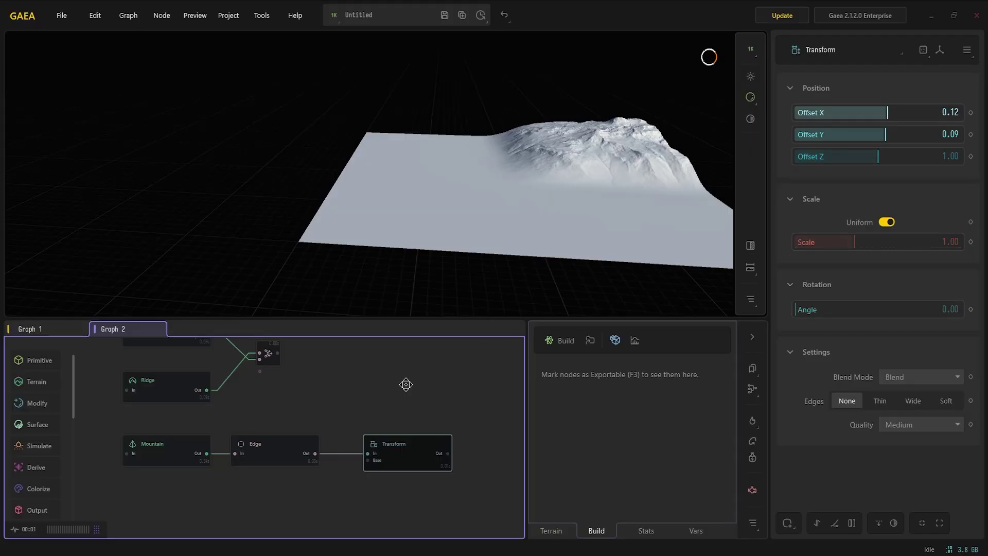
Step: Join the Transform output and the canyon-ridge combination in a second Combine node using Screen mode with a ratio of 1.00
{"action": "middle_click_drag", "start_coordinate": [406, 384], "coordinate": [388, 399]}
{"action": "left_click_drag", "start_coordinate": [431, 467], "coordinate": [261, 368]}
{"action": "left_click_drag", "start_coordinate": [498, 415], "coordinate": [497, 399]}
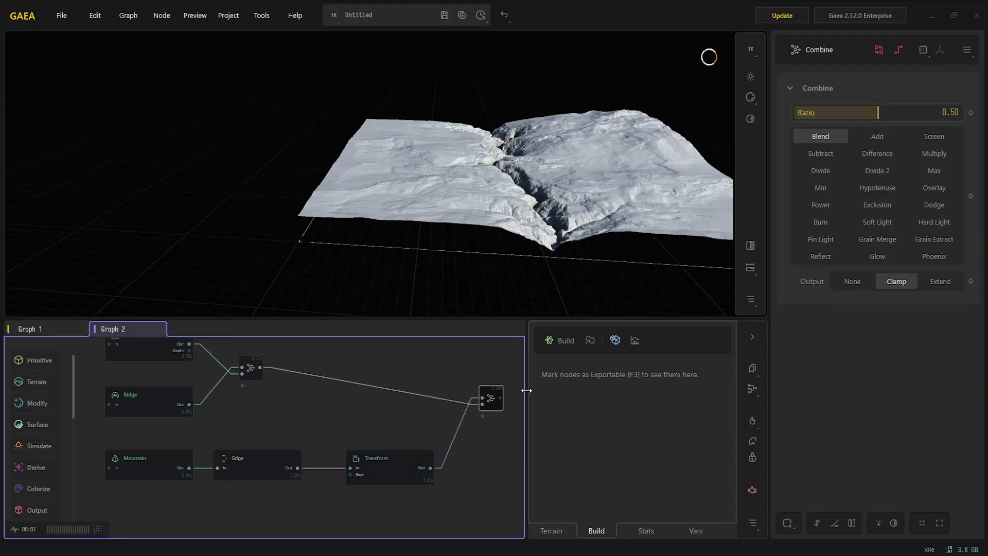
{"action": "left_click", "coordinate": [934, 136]}
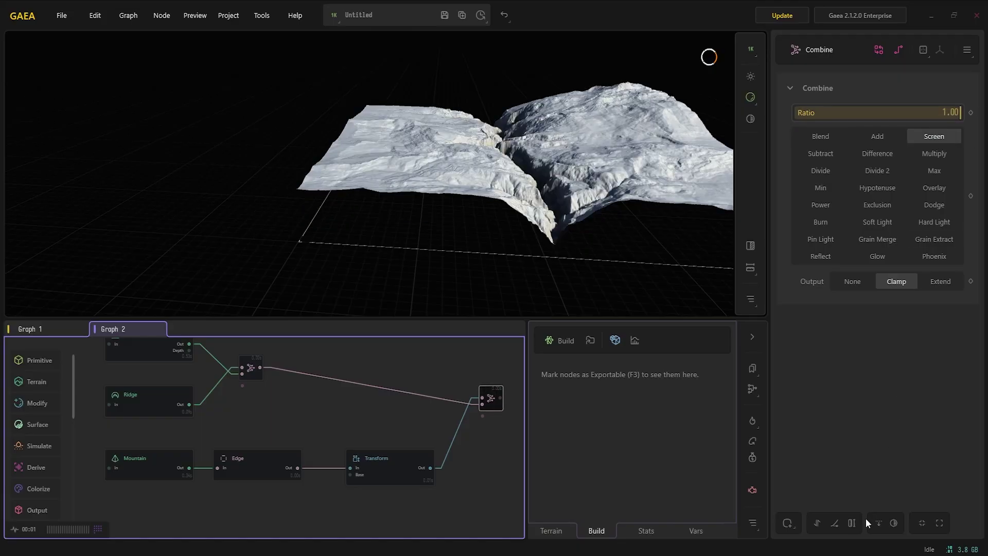
Step: Enable the Shaper modifier on the second Combine node and set it to -0.31
{"action": "left_click", "coordinate": [834, 523]}
{"action": "left_click_drag", "start_coordinate": [858, 495], "coordinate": [832, 495]}
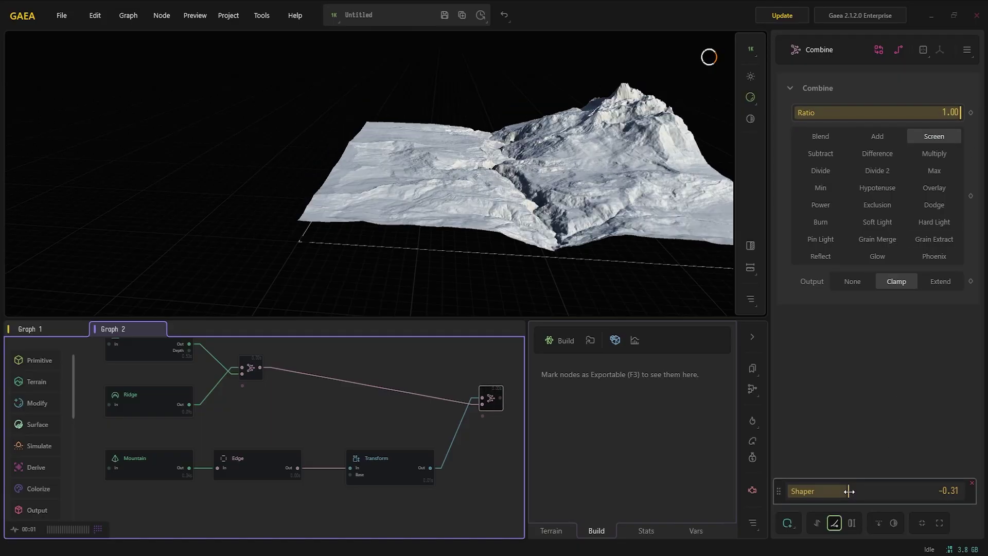
{"action": "left_click_drag", "start_coordinate": [580, 218], "coordinate": [573, 196]}
{"action": "middle_click_drag", "start_coordinate": [573, 195], "coordinate": [444, 155]}
Step: Add a Clamp node fed by the output of the second Combine node
{"action": "middle_click_drag", "start_coordinate": [494, 427], "coordinate": [436, 441]}
{"action": "left_click_drag", "start_coordinate": [442, 412], "coordinate": [474, 412]}
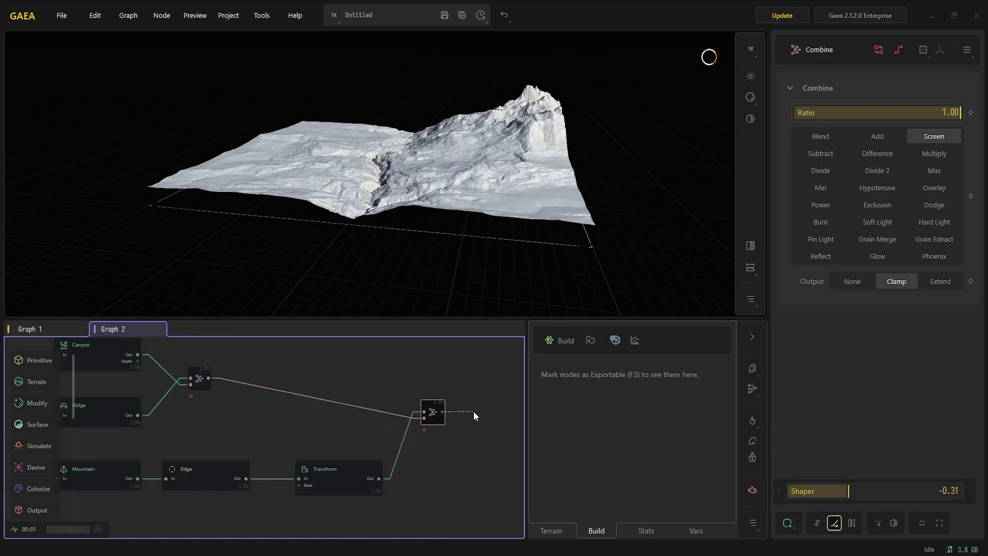
{"action": "type", "text": "c"}
{"action": "left_click", "coordinate": [516, 276]}
{"action": "middle_click_drag", "start_coordinate": [517, 405], "coordinate": [324, 417]}
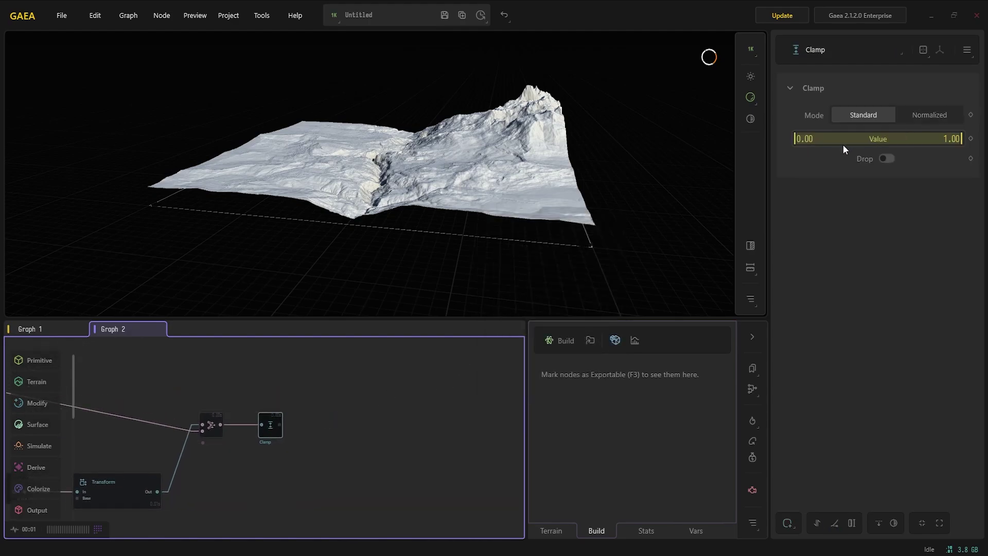
Step: Set the Clamp's value range to 0.07–0.77 and enable Drop
{"action": "left_click_drag", "start_coordinate": [796, 139], "coordinate": [807, 139]}
{"action": "left_click_drag", "start_coordinate": [952, 138], "coordinate": [921, 139]}
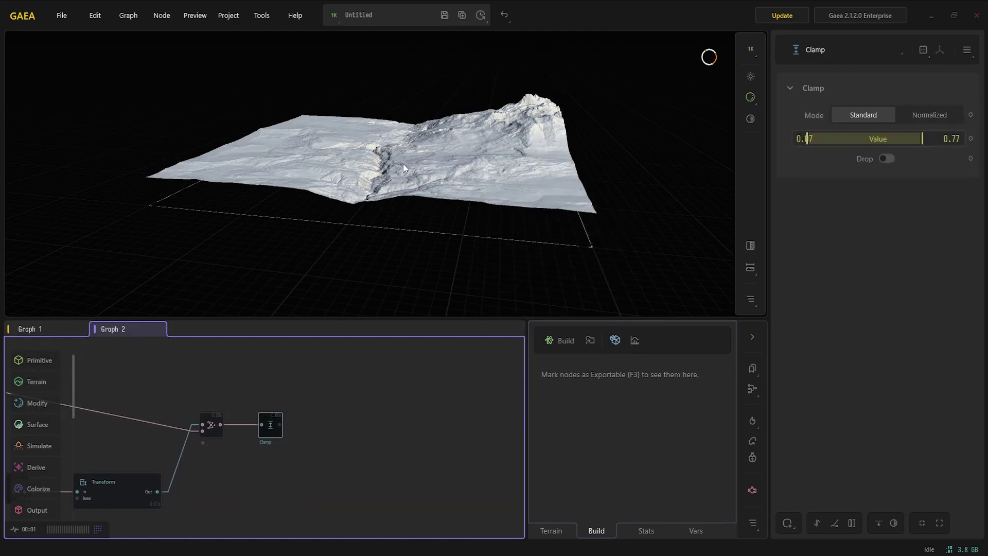
{"action": "left_click_drag", "start_coordinate": [403, 164], "coordinate": [834, 184]}
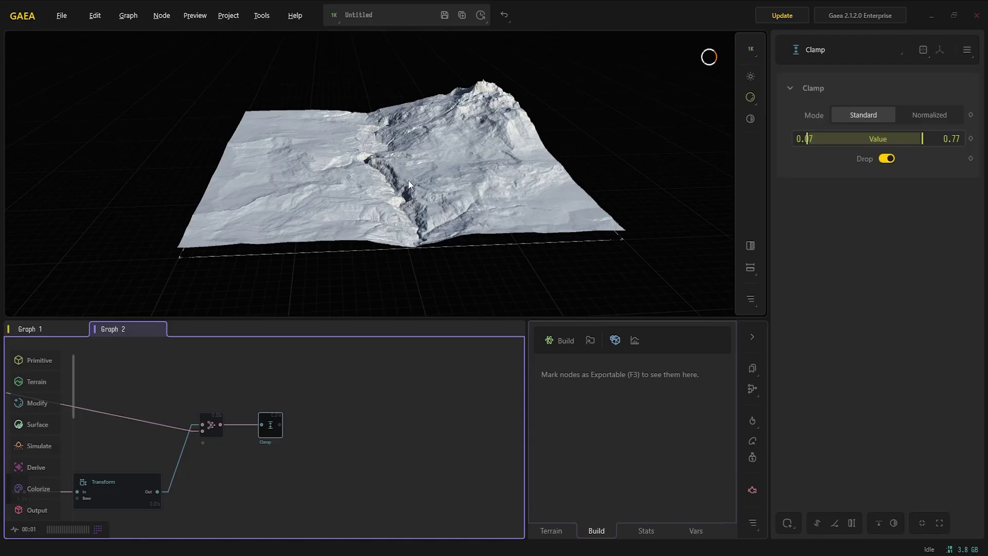
{"action": "scroll", "coordinate": [406, 178], "scroll_direction": "up", "scroll_amount": 3}
{"action": "left_click_drag", "start_coordinate": [407, 165], "coordinate": [404, 170]}
Step: Connect an Erosion2 node after the Clamp and set its Duration to 6.49 and Bed Load to 0.40
{"action": "left_click_drag", "start_coordinate": [332, 402], "coordinate": [348, 402]}
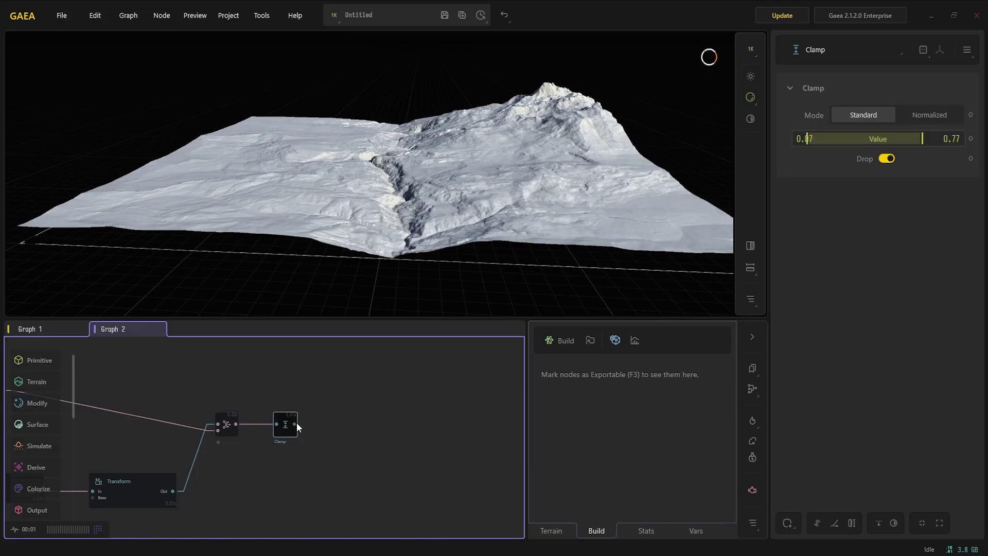
{"action": "left_click_drag", "start_coordinate": [296, 424], "coordinate": [336, 427]}
{"action": "type", "text": "er"}
{"action": "left_click", "coordinate": [395, 266]}
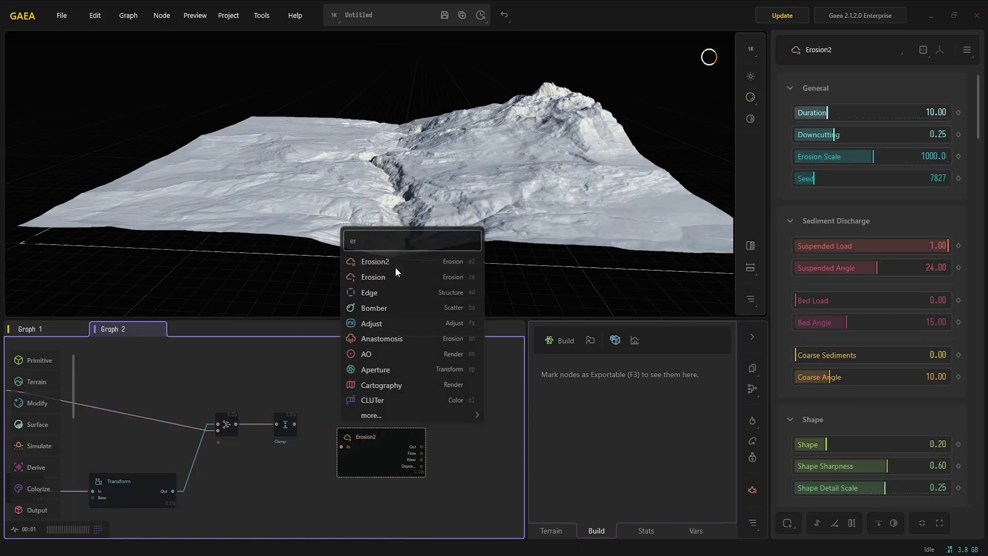
{"action": "left_click", "coordinate": [820, 112]}
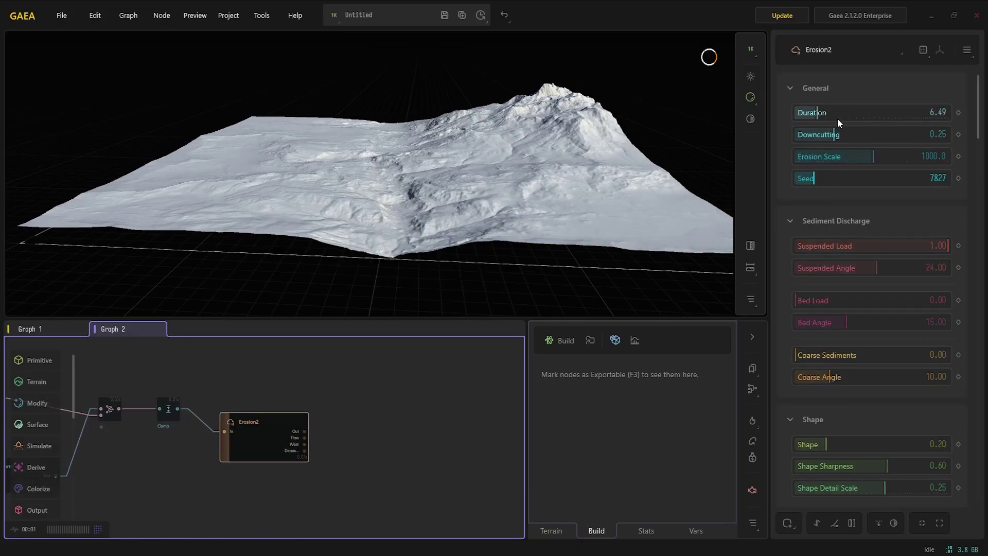
{"action": "left_click", "coordinate": [855, 304]}
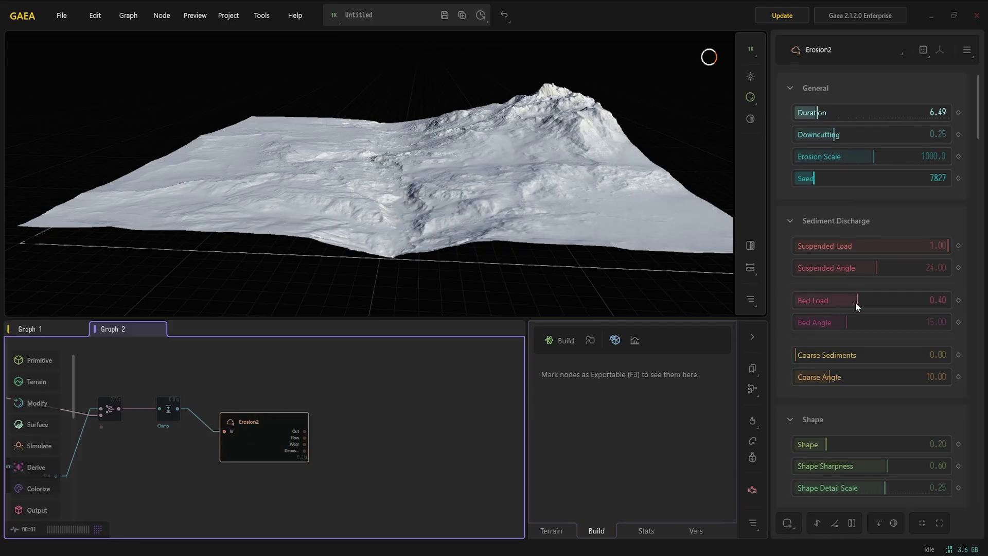
{"action": "left_click_drag", "start_coordinate": [462, 154], "coordinate": [437, 156]}
{"action": "scroll", "coordinate": [439, 149], "scroll_direction": "up", "scroll_amount": 3}
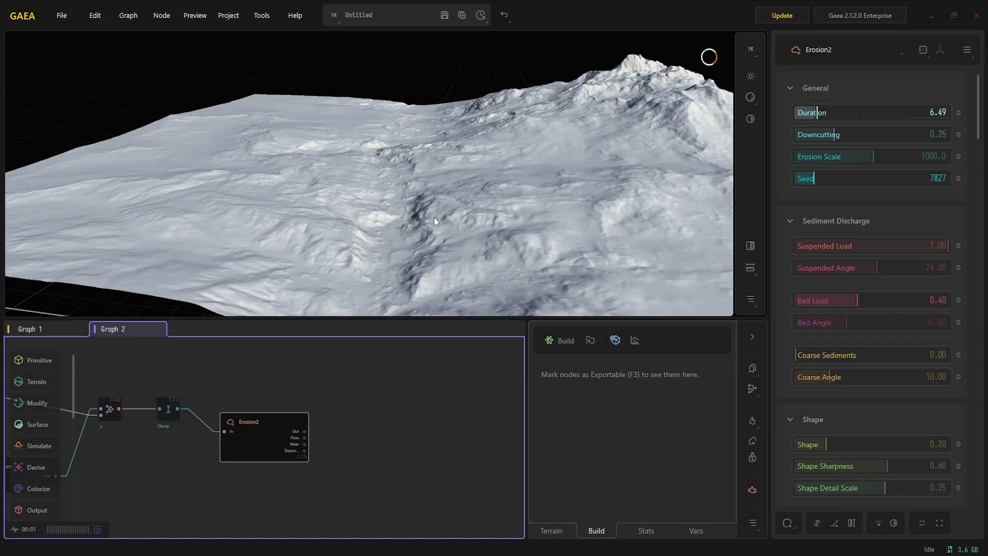
Step: Line up Erosion2 with the Clamp and set Duration 12.14, Downcutting 0.17, Erosion Scale 1435.5 and Coarse Sediments 0.02
{"action": "left_click_drag", "start_coordinate": [434, 217], "coordinate": [415, 210]}
{"action": "left_click_drag", "start_coordinate": [266, 435], "coordinate": [273, 419]}
{"action": "left_click", "coordinate": [832, 112]}
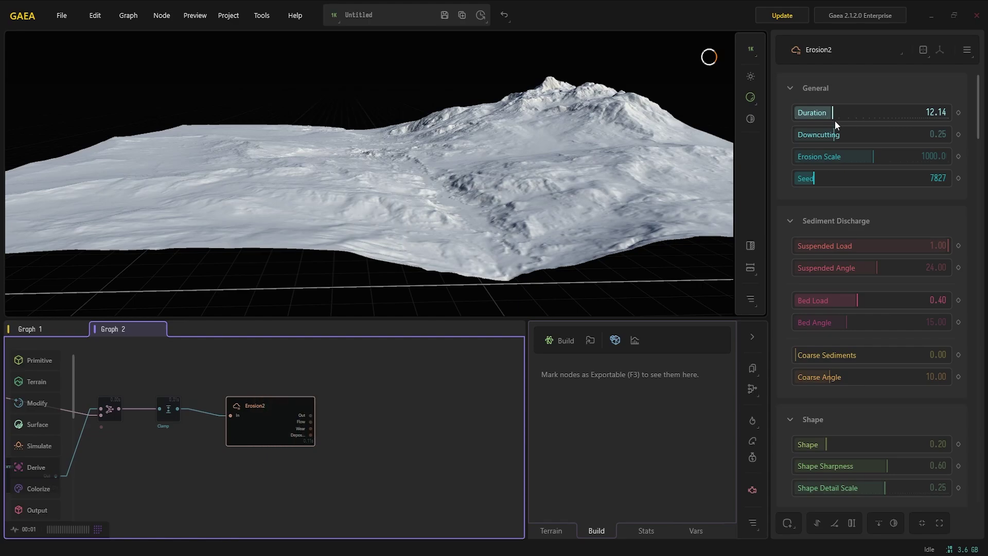
{"action": "left_click", "coordinate": [822, 134]}
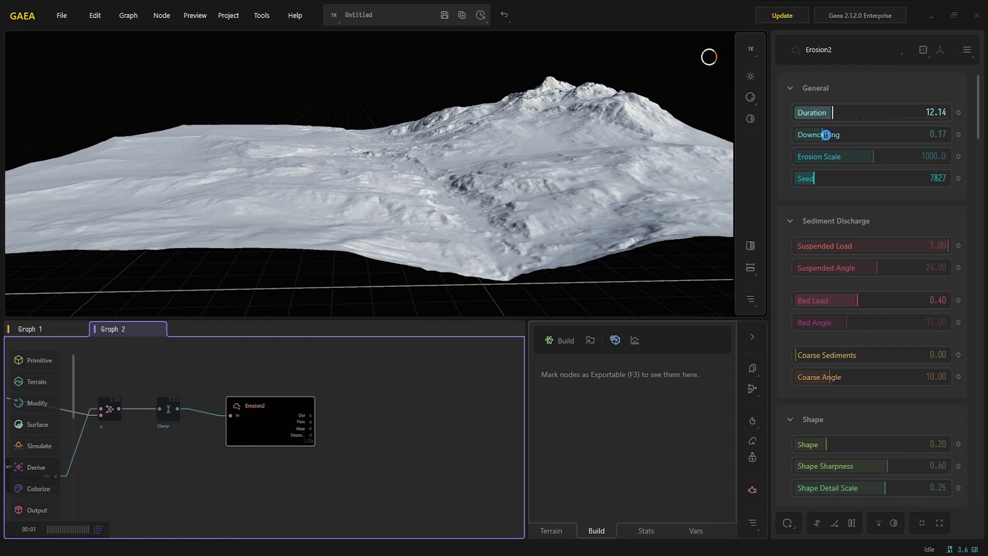
{"action": "left_click", "coordinate": [882, 157]}
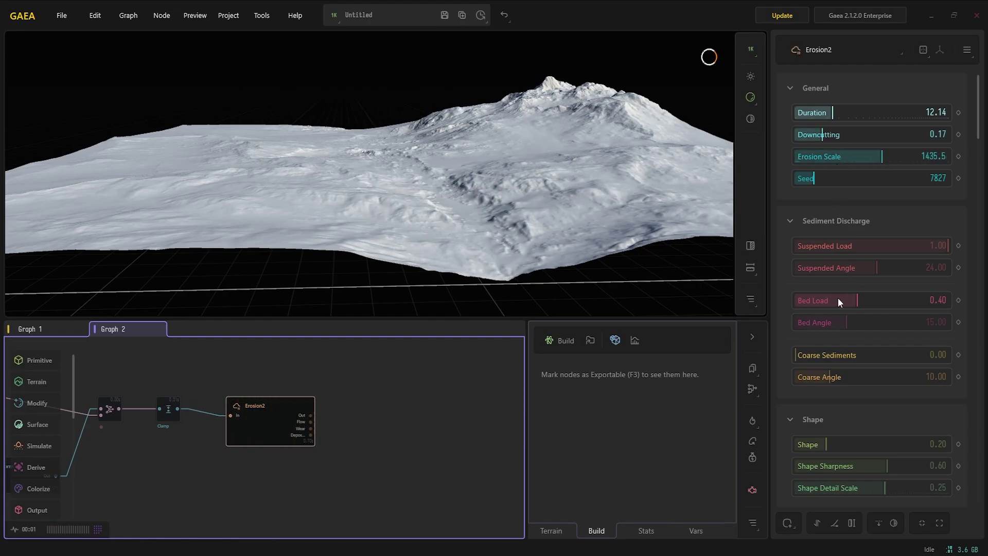
{"action": "left_click", "coordinate": [808, 355]}
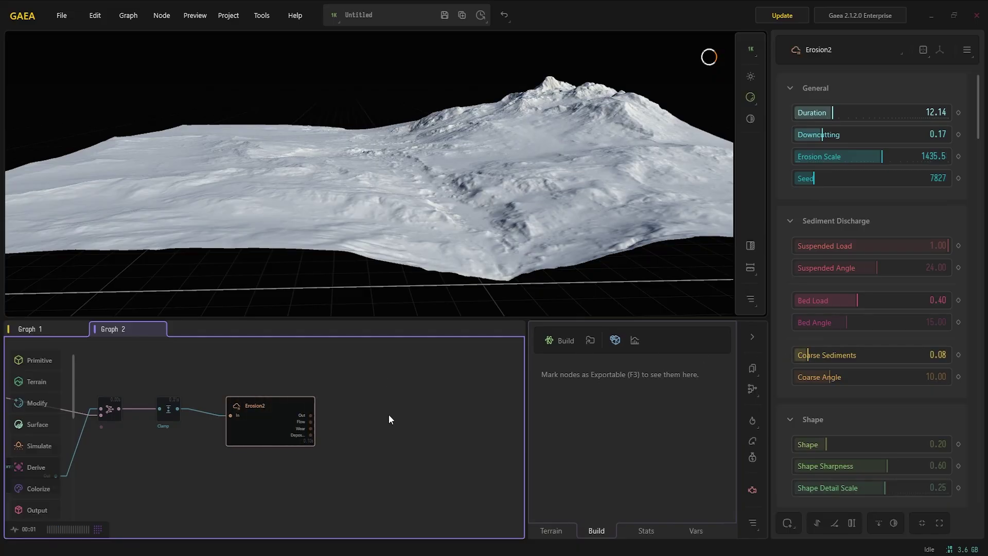
{"action": "left_click", "coordinate": [798, 355]}
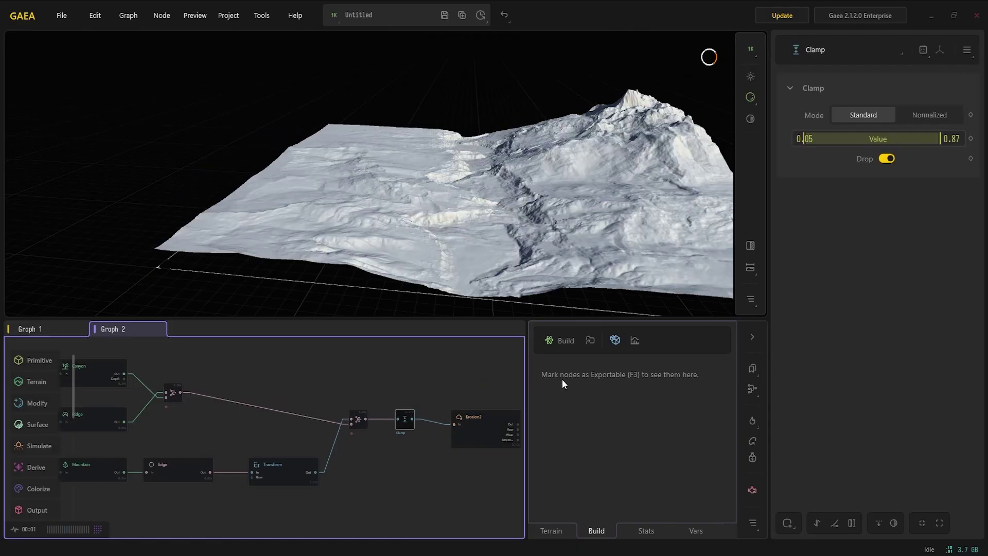
Step: Retune Erosion2 to Duration 6.98, Erosion Scale 712.33, Suspended Load 0.80 and Bed Load 0.32
{"action": "left_click", "coordinate": [474, 425]}
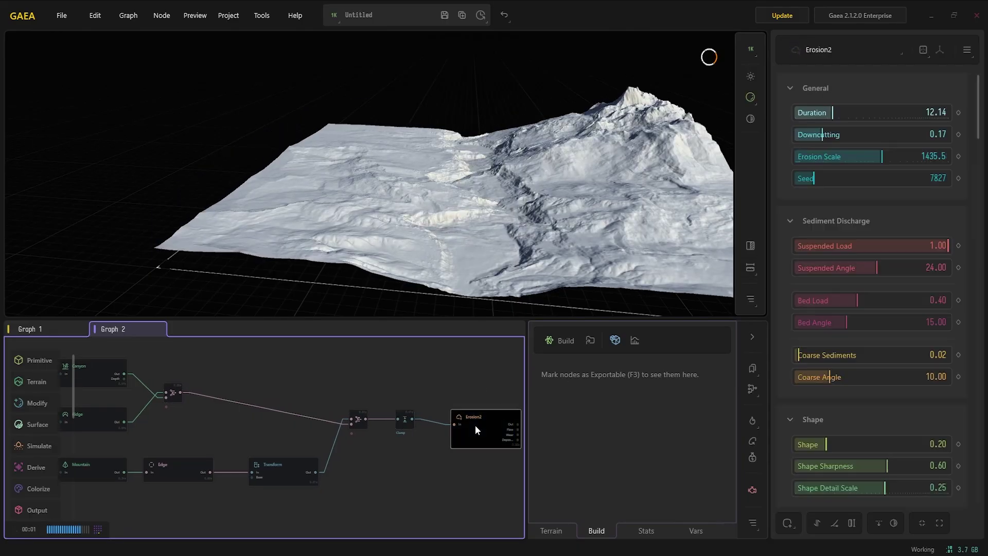
{"action": "left_click", "coordinate": [844, 300]}
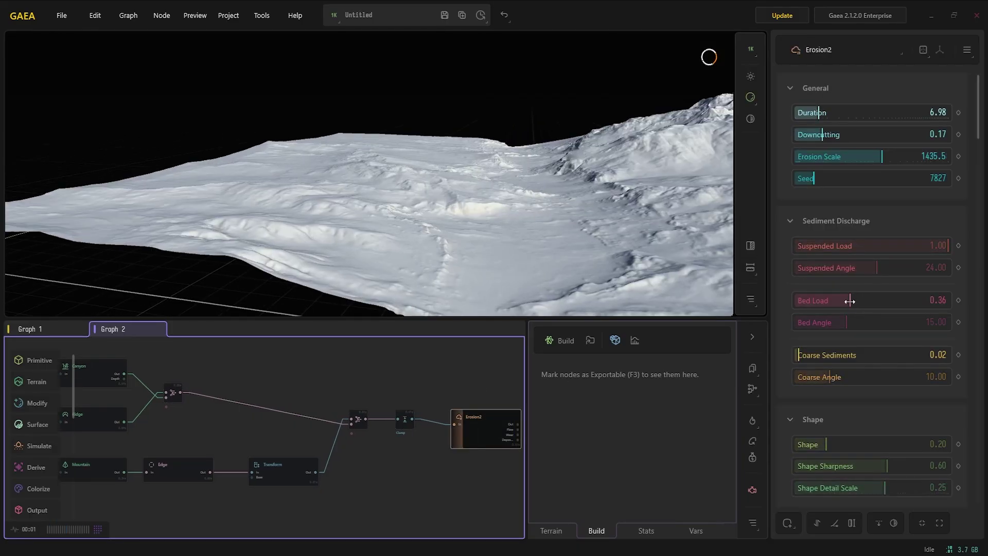
{"action": "left_click", "coordinate": [917, 245]}
{"action": "left_click", "coordinate": [864, 157]}
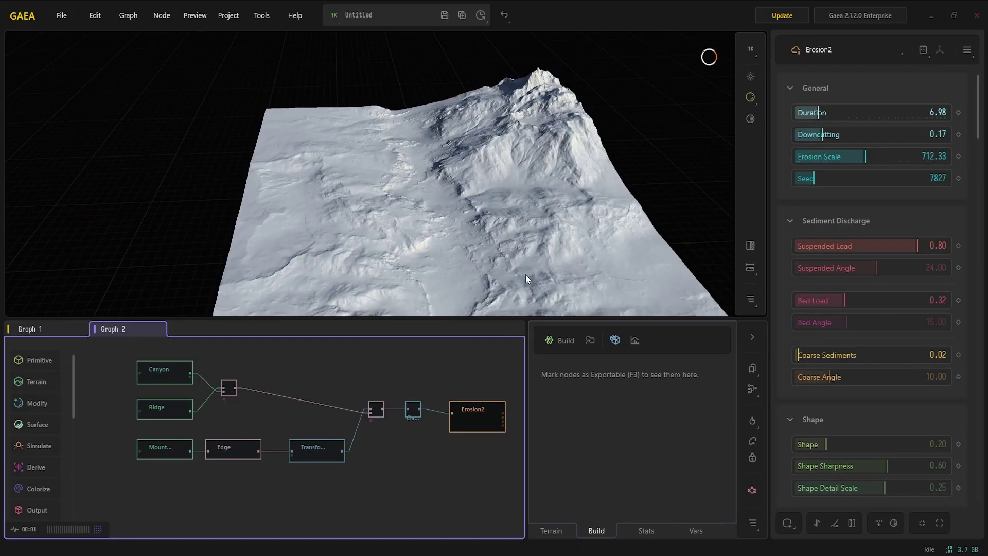
{"action": "left_click_drag", "start_coordinate": [526, 273], "coordinate": [418, 186]}
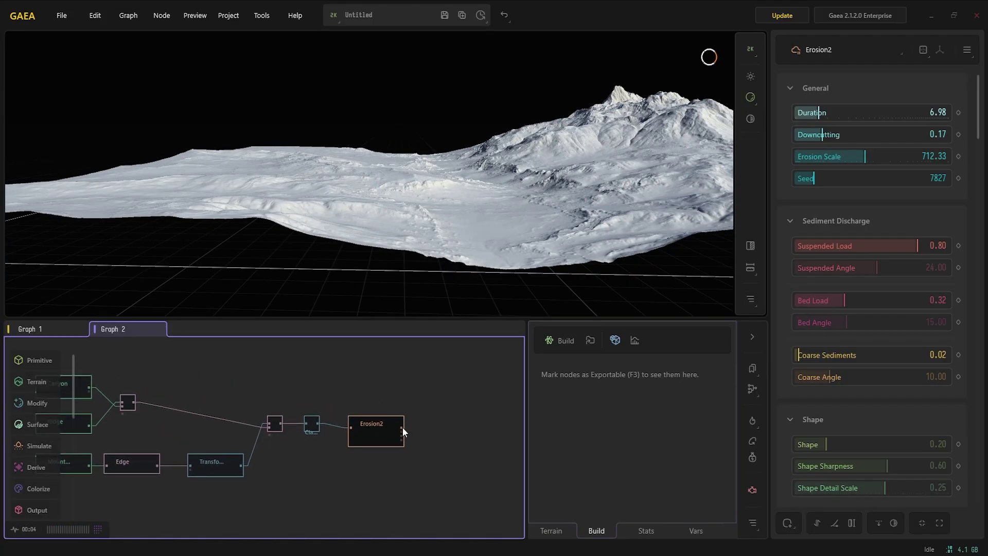
Step: Add a SatMap node fed by the Erosion2 output to color the terrain
{"action": "left_click_drag", "start_coordinate": [402, 427], "coordinate": [446, 421]}
{"action": "type", "text": "sa"}
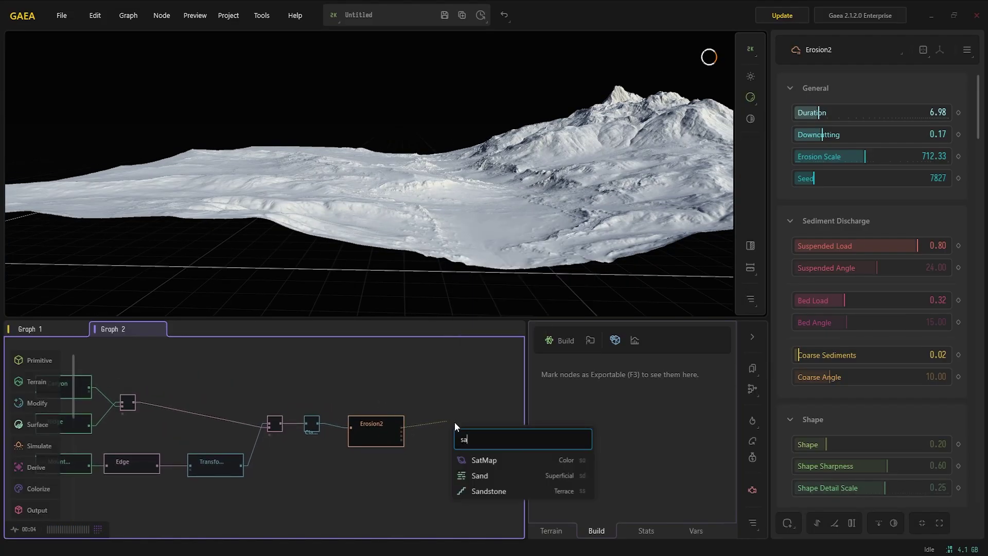
{"action": "left_click", "coordinate": [477, 458]}
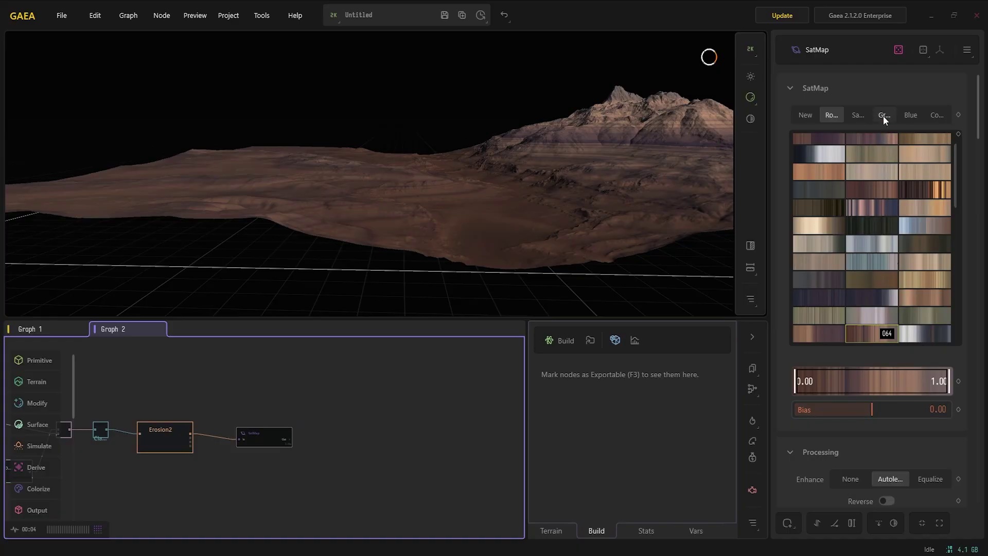
Step: Try several gradients from SatMap's Green category on the terrain, including 098 and 121
{"action": "left_click", "coordinate": [883, 115]}
{"action": "scroll", "coordinate": [869, 282], "scroll_direction": "down", "scroll_amount": 3}
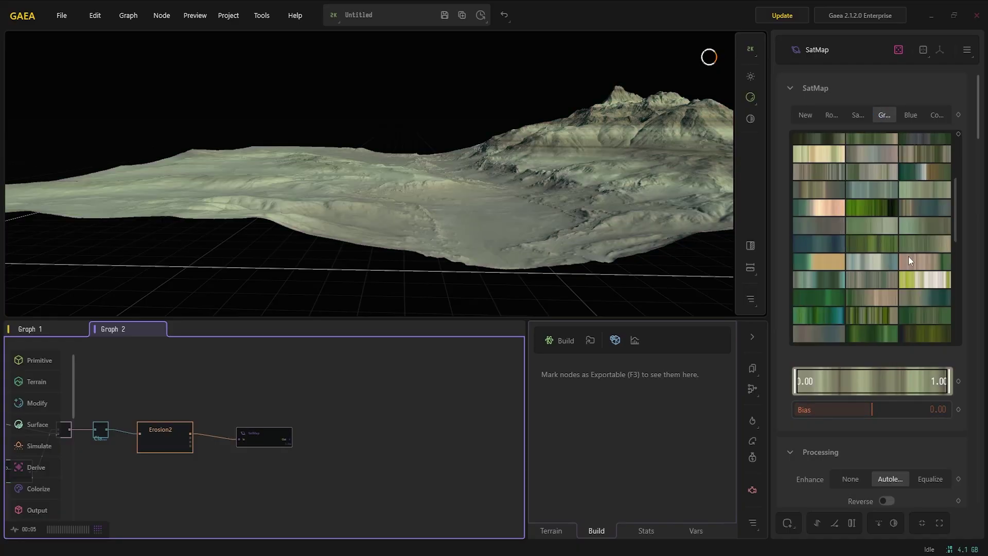
{"action": "left_click", "coordinate": [918, 209]}
{"action": "left_click_drag", "start_coordinate": [599, 172], "coordinate": [540, 210]}
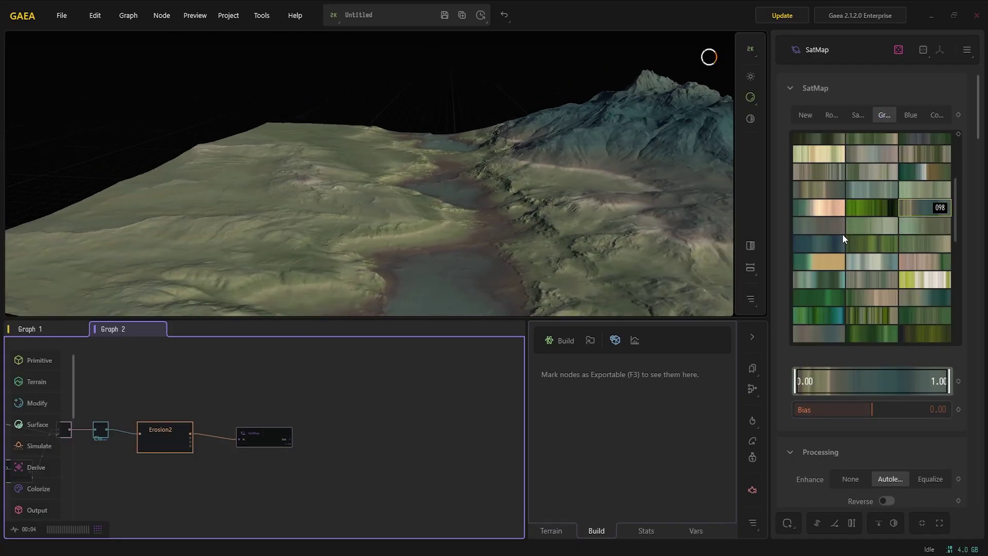
{"action": "left_click", "coordinate": [829, 301]}
{"action": "scroll", "coordinate": [860, 269], "scroll_direction": "down", "scroll_amount": 3}
{"action": "left_click", "coordinate": [874, 247]}
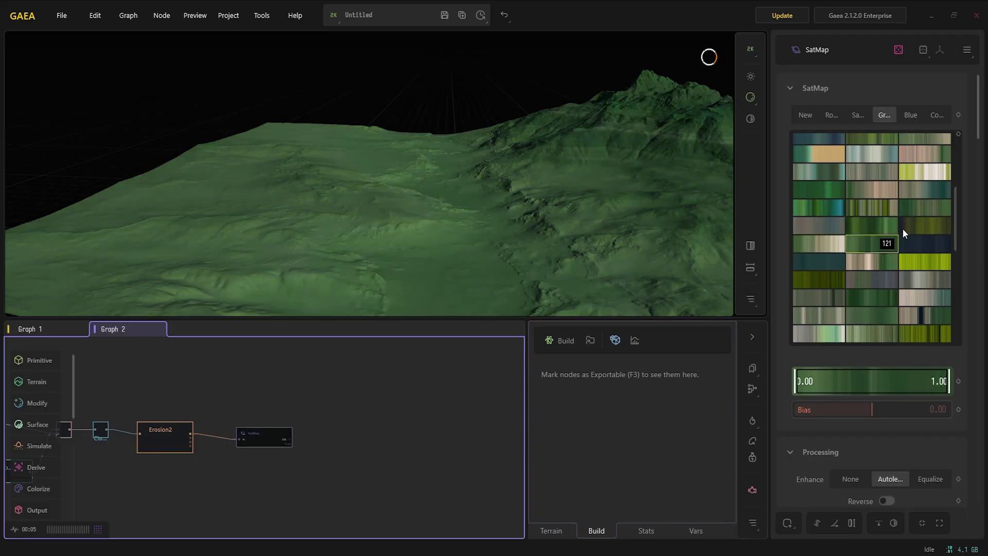
Step: Color the terrain with gradient 094 from SatMap's Rock category
{"action": "left_click", "coordinate": [831, 115]}
{"action": "left_click", "coordinate": [870, 171]}
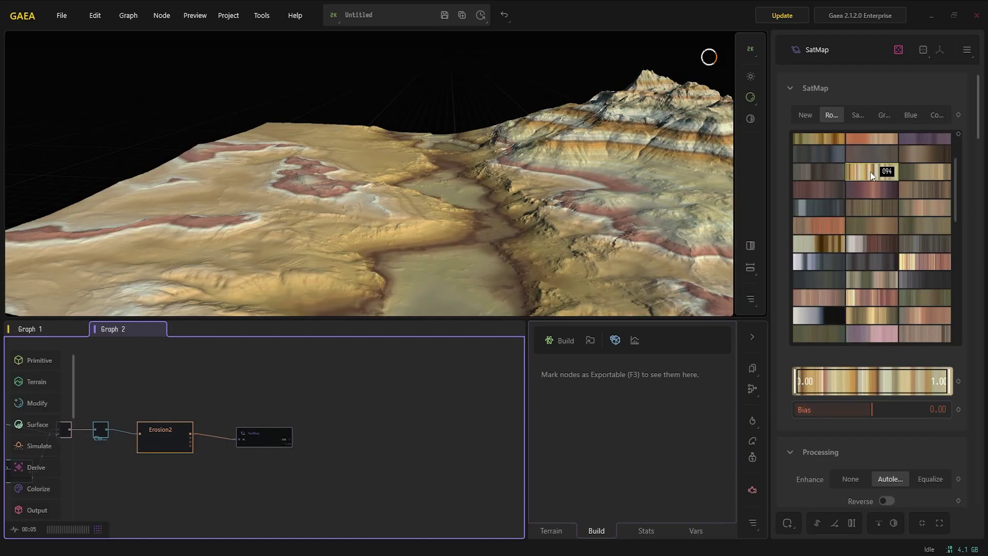
{"action": "left_click_drag", "start_coordinate": [565, 187], "coordinate": [585, 170]}
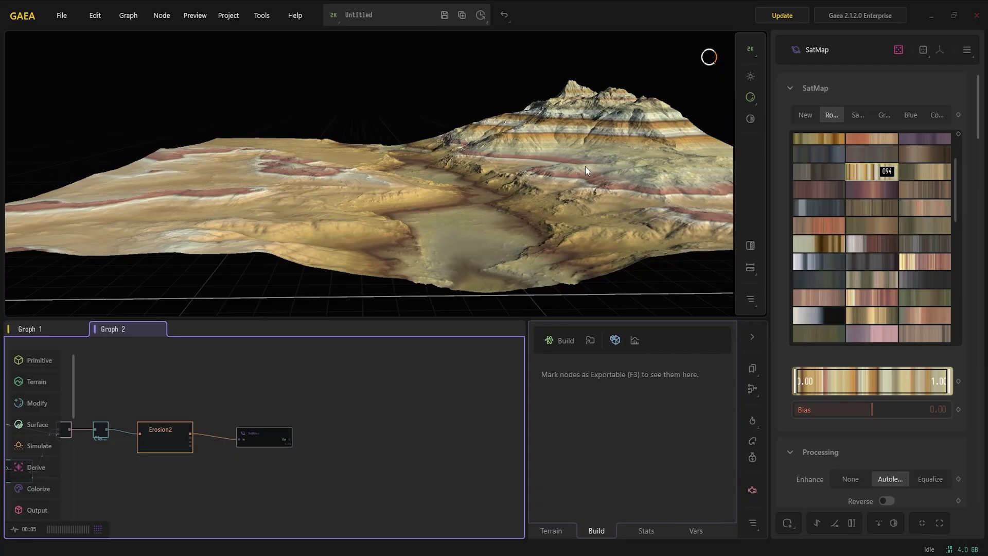
Step: Insert a Texturizer node between Erosion2 and SatMap so that the gradient follows its texture mask
{"action": "middle_click_drag", "start_coordinate": [335, 417], "coordinate": [384, 417]}
{"action": "left_click_drag", "start_coordinate": [313, 436], "coordinate": [348, 430]}
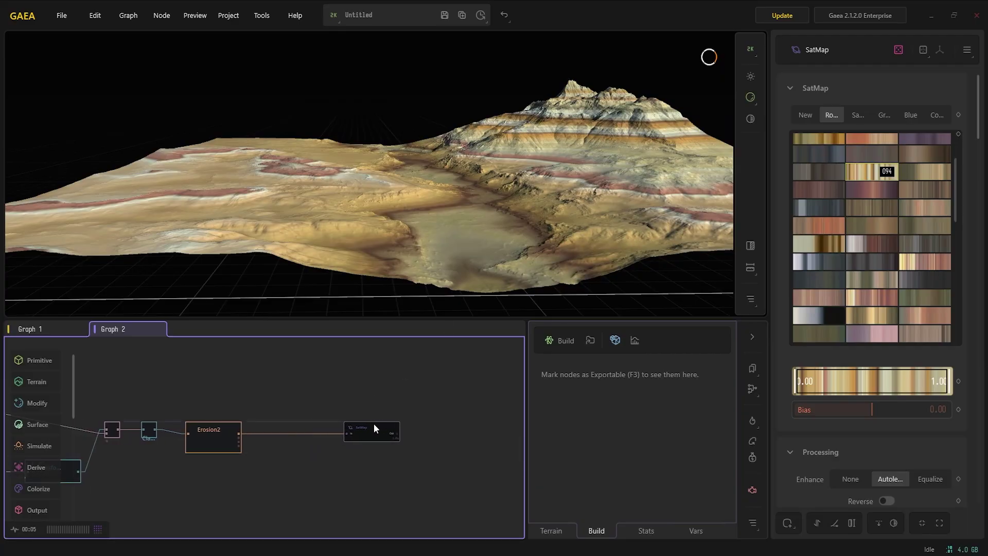
{"action": "left_click_drag", "start_coordinate": [239, 434], "coordinate": [267, 451]}
{"action": "type", "text": "teex"}
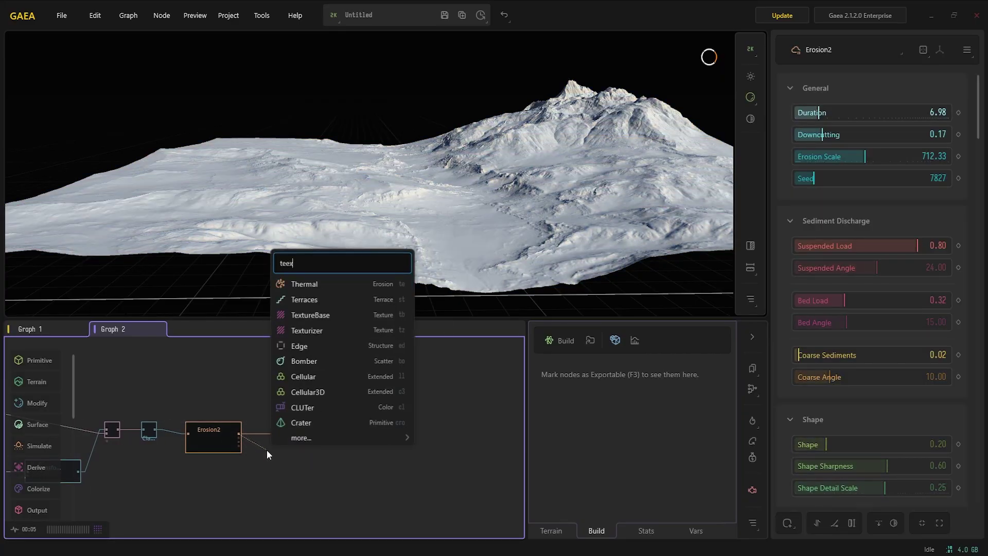
{"action": "left_click", "coordinate": [304, 330]}
{"action": "left_click_drag", "start_coordinate": [288, 438], "coordinate": [319, 412]}
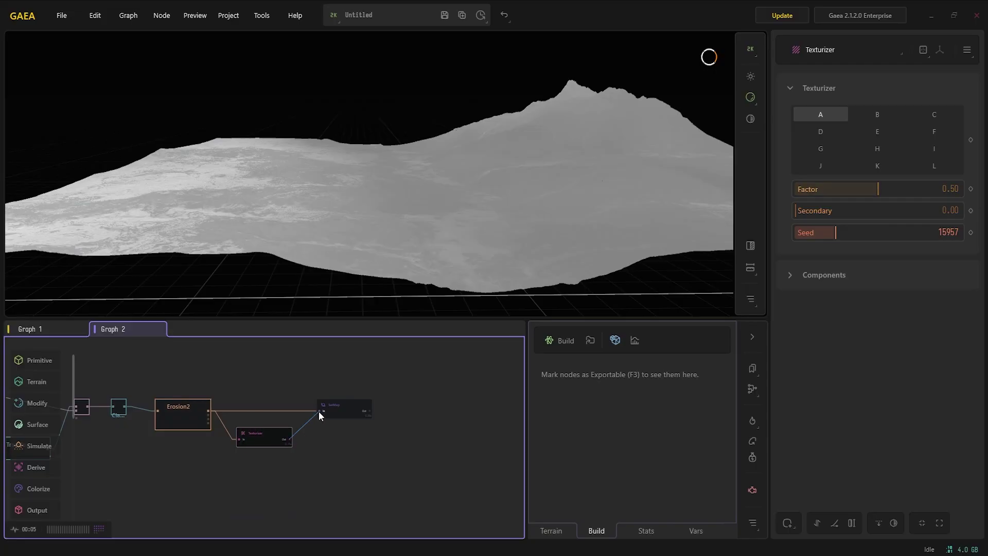
{"action": "left_click", "coordinate": [340, 408]}
{"action": "left_click_drag", "start_coordinate": [447, 206], "coordinate": [377, 325]}
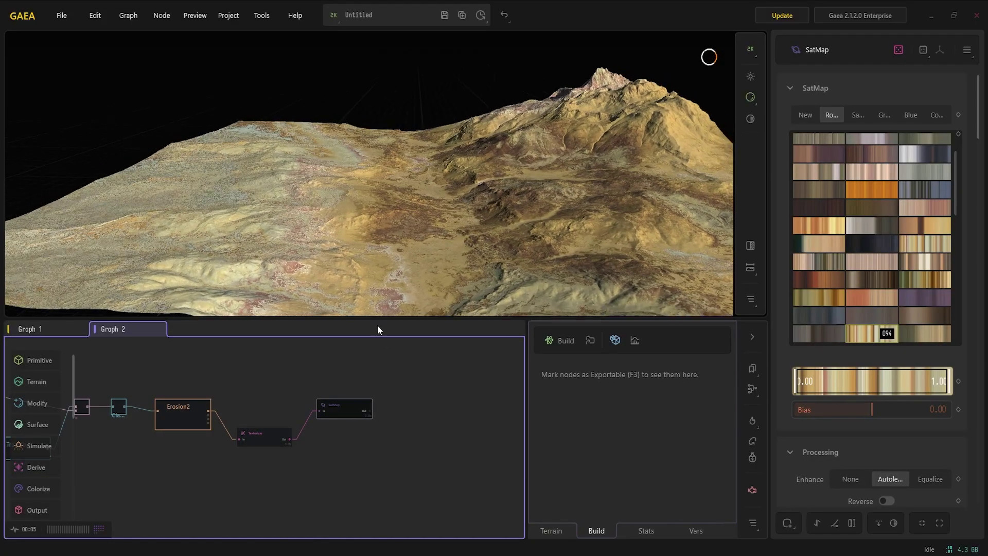
Step: Compare the Texturizer mask with the SatMap coloring and line up the Texturizer between Erosion2 and SatMap
{"action": "left_click", "coordinate": [262, 438]}
{"action": "left_click_drag", "start_coordinate": [428, 205], "coordinate": [483, 220]}
{"action": "left_click", "coordinate": [347, 408]}
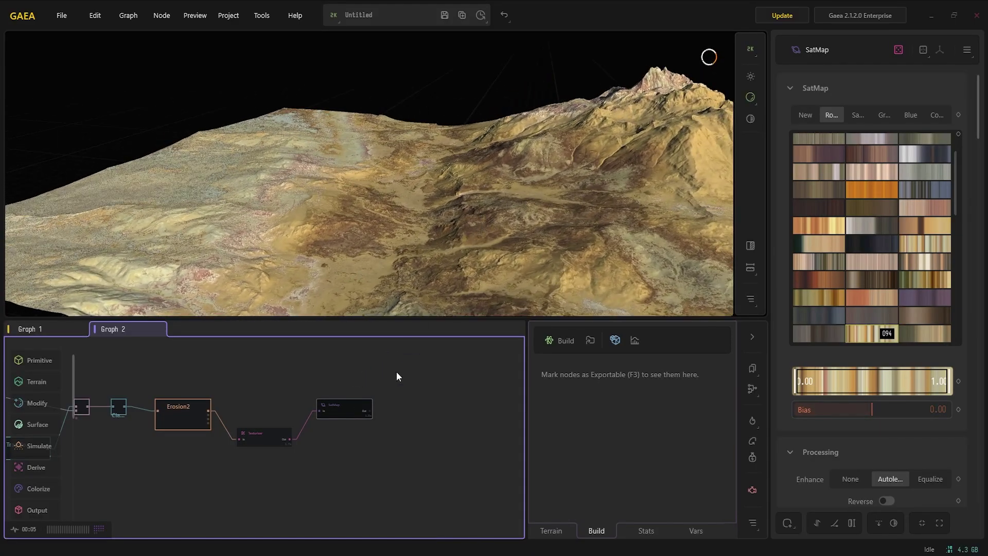
{"action": "left_click_drag", "start_coordinate": [269, 431], "coordinate": [274, 399]}
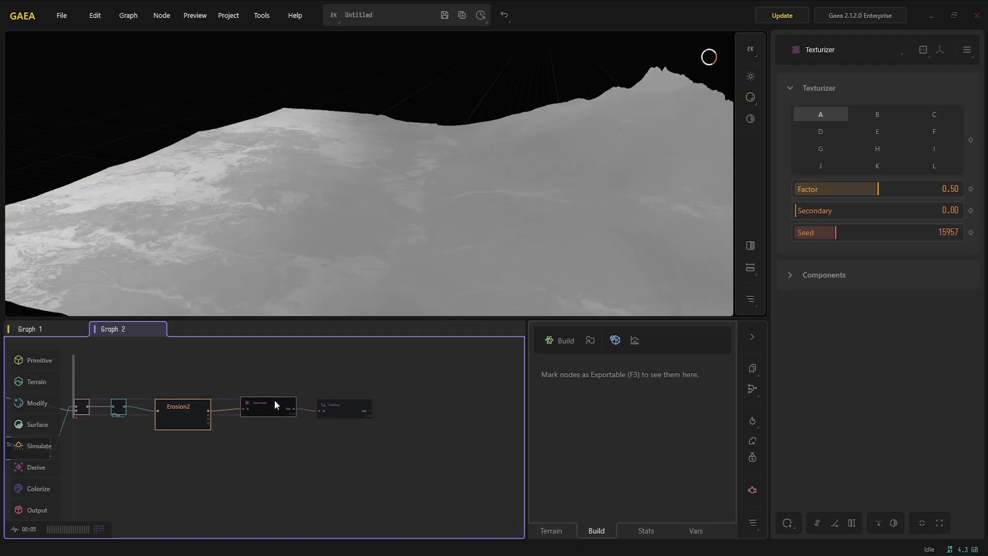
{"action": "left_click", "coordinate": [329, 405]}
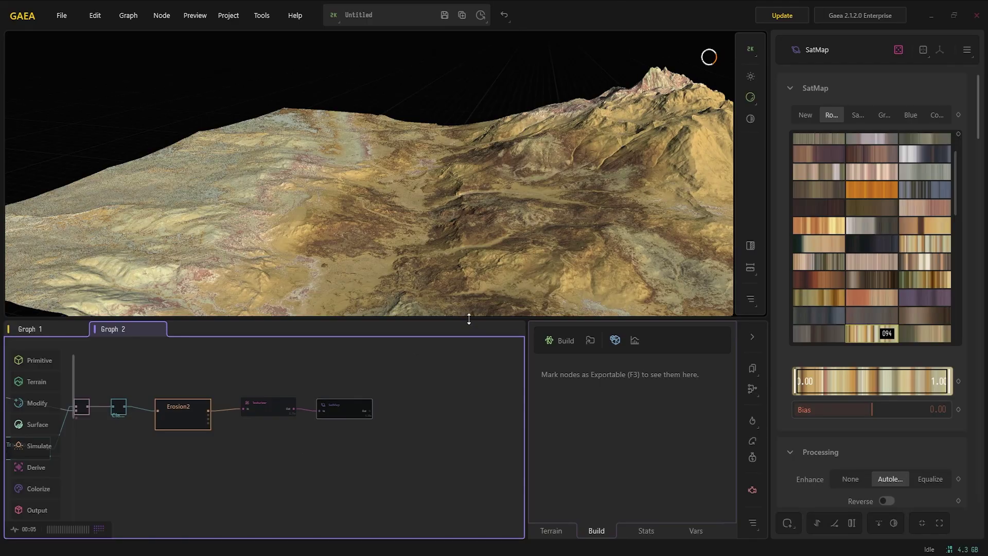
Step: Enlarge the 3D viewport and inspect the colored canyon and mountain terrain
{"action": "left_click_drag", "start_coordinate": [468, 319], "coordinate": [466, 355]}
{"action": "left_click_drag", "start_coordinate": [487, 307], "coordinate": [526, 316]}
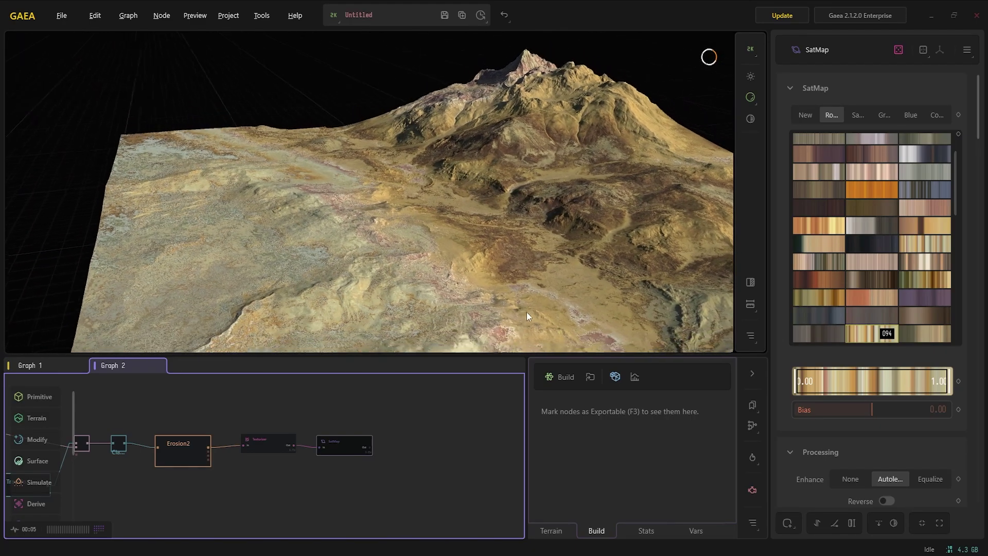
{"action": "left_click_drag", "start_coordinate": [261, 475], "coordinate": [336, 468]}
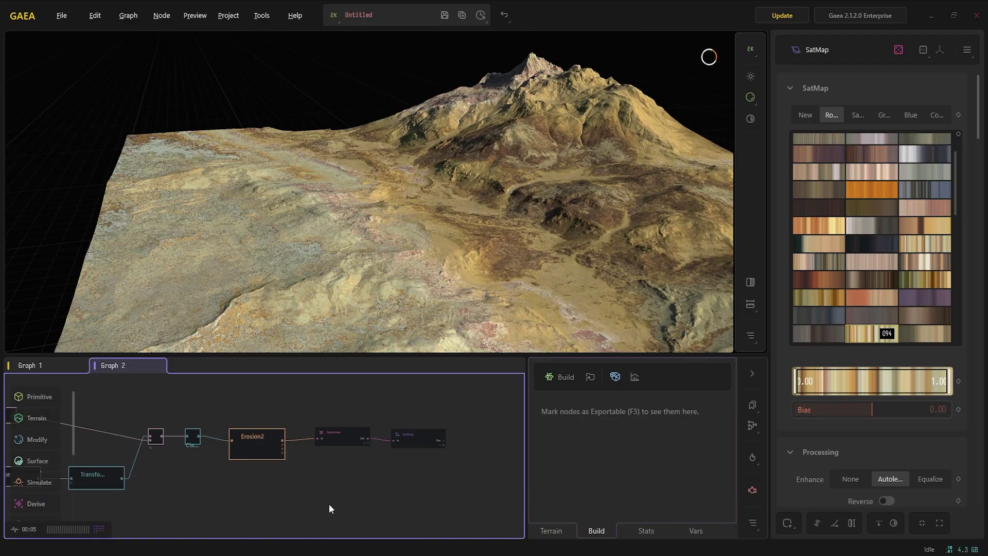
{"action": "left_click", "coordinate": [258, 456]}
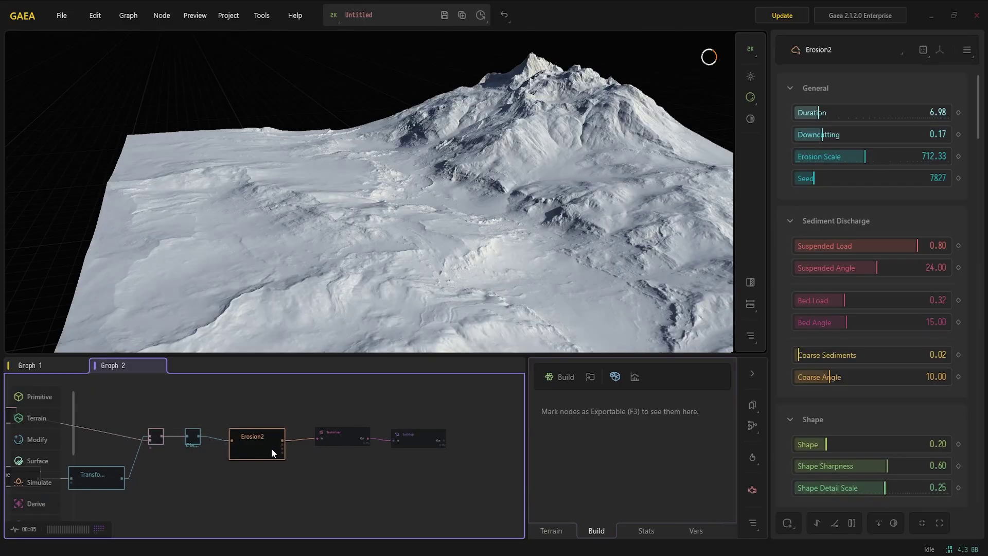
{"action": "right_click", "coordinate": [323, 477]}
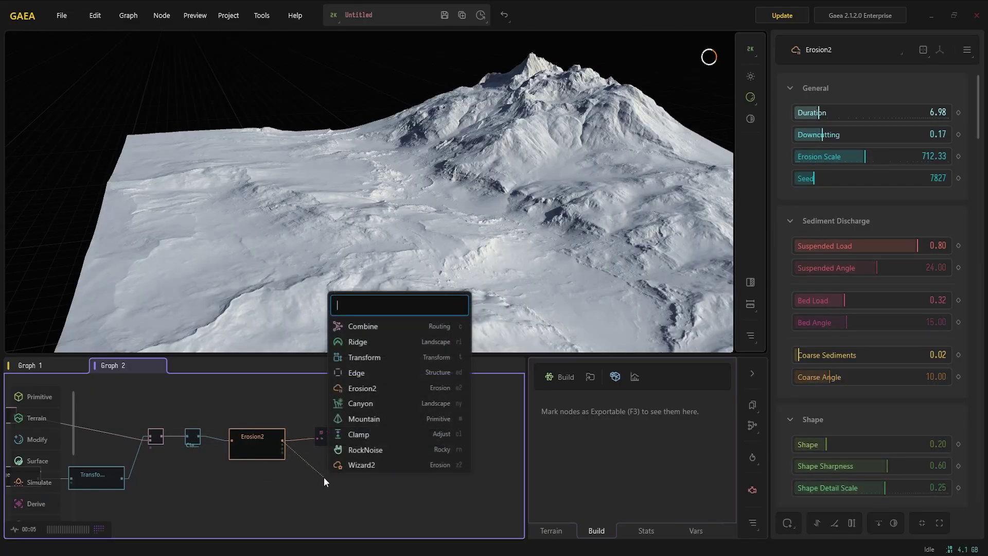
{"action": "left_click", "coordinate": [323, 477]}
{"action": "right_click", "coordinate": [252, 451]}
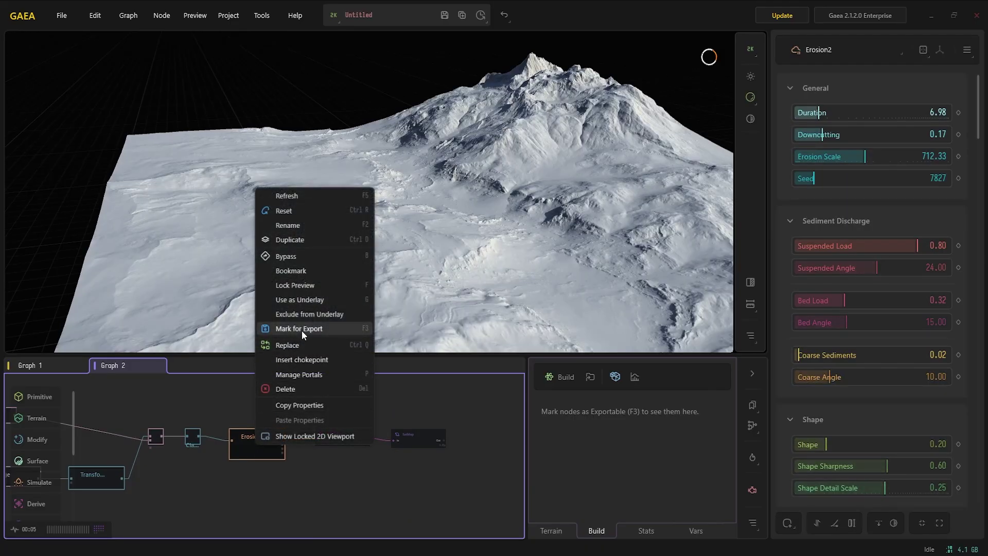
{"action": "left_click", "coordinate": [322, 510]}
Step: Branch an Export node off Erosion2's output and change it to the Unreal node type
{"action": "left_click_drag", "start_coordinate": [283, 440], "coordinate": [317, 477]}
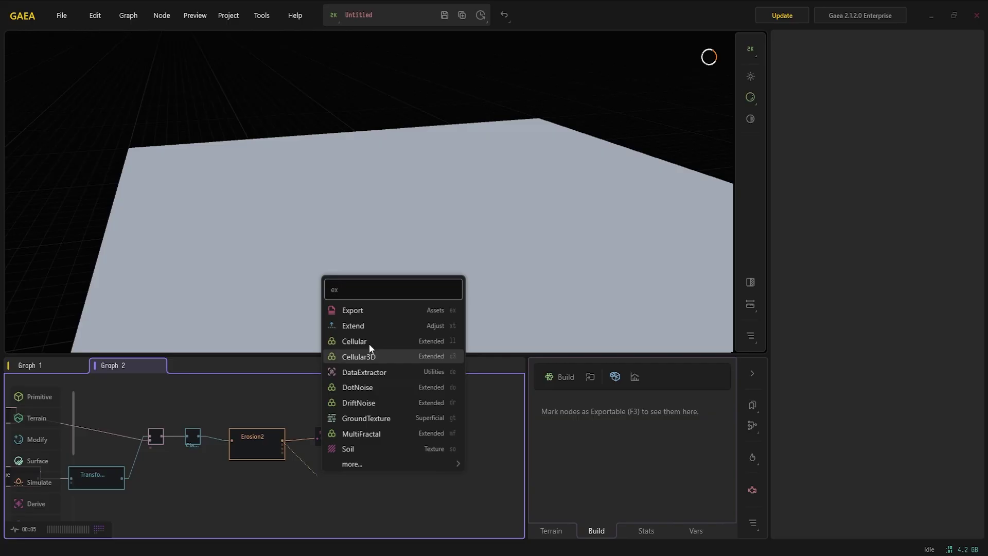
{"action": "left_click", "coordinate": [364, 311]}
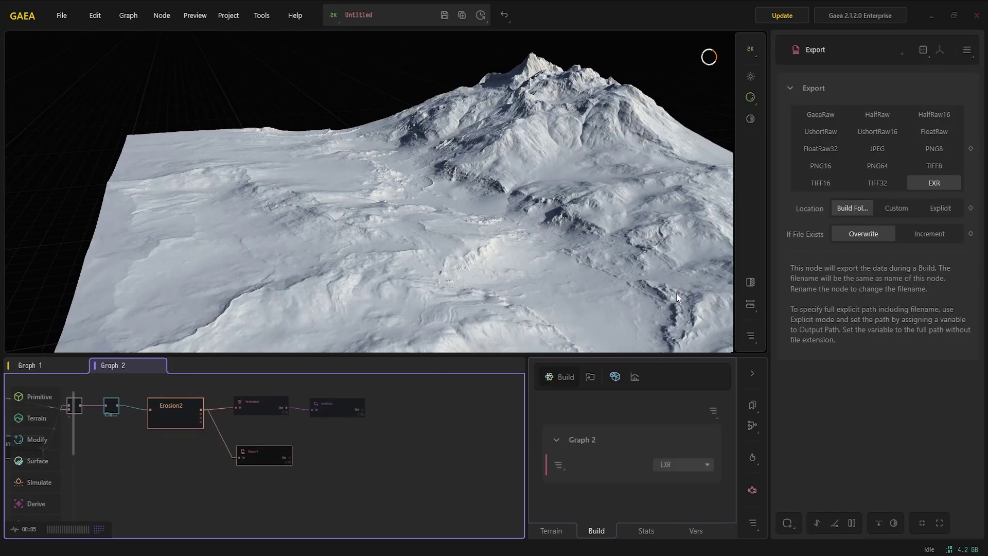
{"action": "left_click", "coordinate": [899, 46]}
{"action": "left_click", "coordinate": [847, 129]}
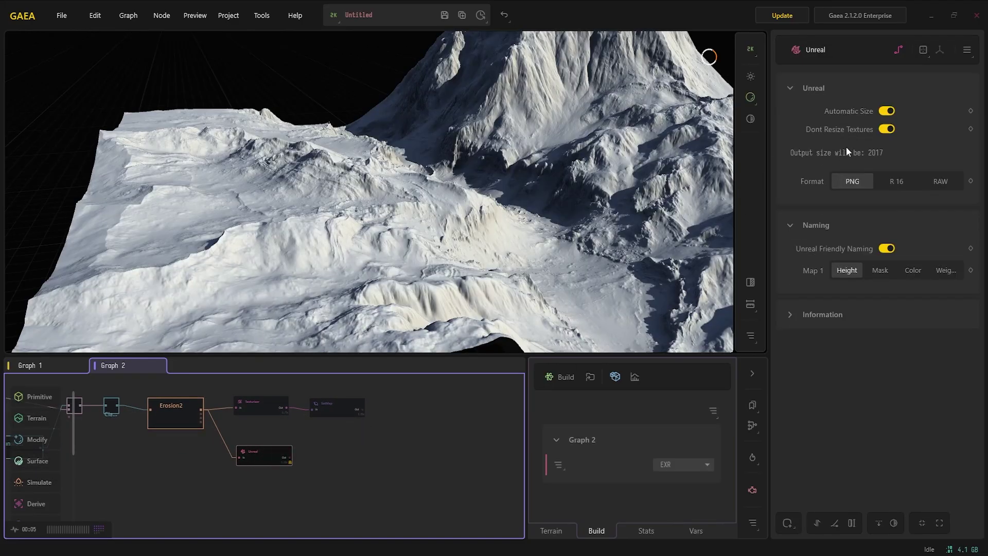
Step: Turn off automatic sizing on the Unreal node and set its target size to 4033 x 4033 and its format to R 16
{"action": "left_click", "coordinate": [885, 111]}
{"action": "left_click", "coordinate": [911, 132]}
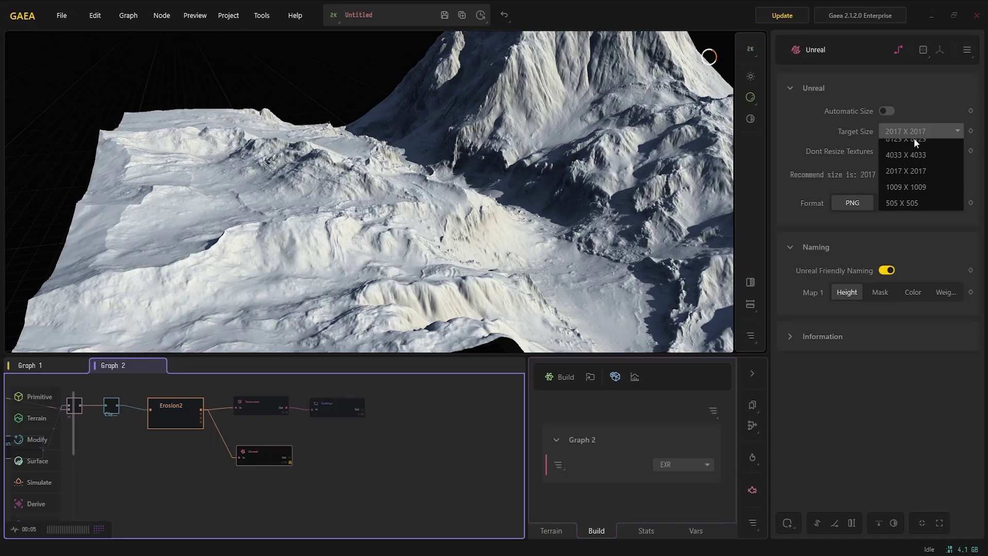
{"action": "left_click", "coordinate": [919, 168]}
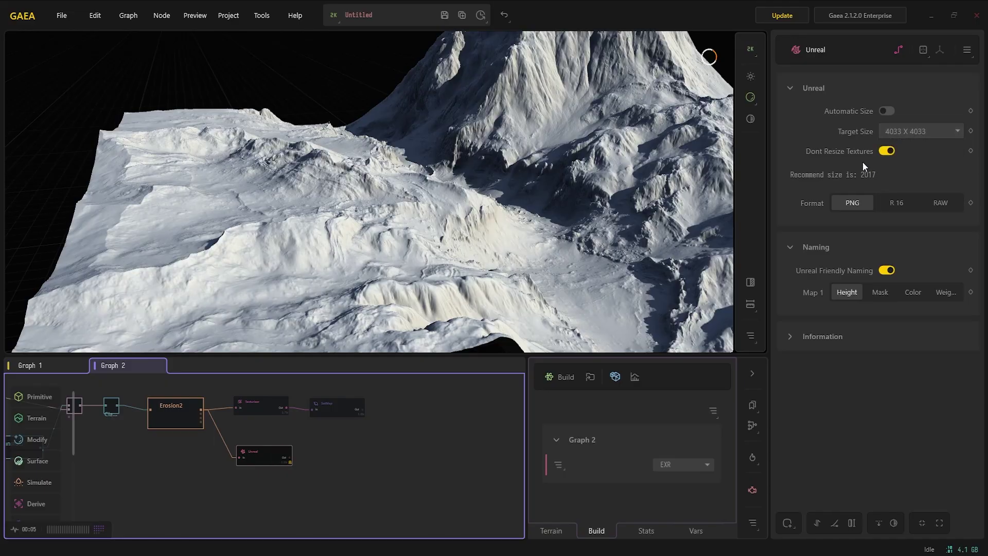
{"action": "left_click", "coordinate": [893, 203]}
Step: Check the bake resolution options and start the build that exports the terrain's height map
{"action": "left_click", "coordinate": [752, 457]}
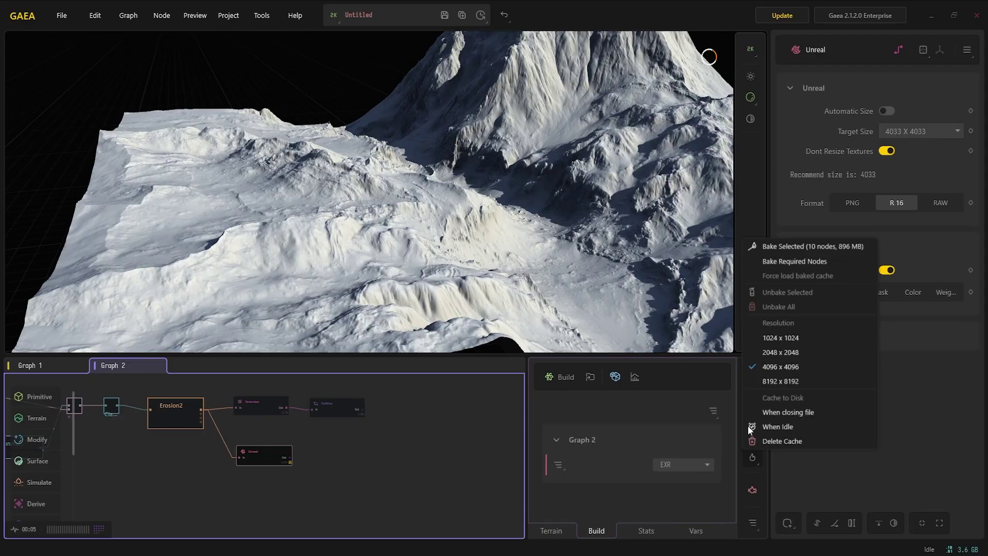
{"action": "left_click", "coordinate": [863, 475]}
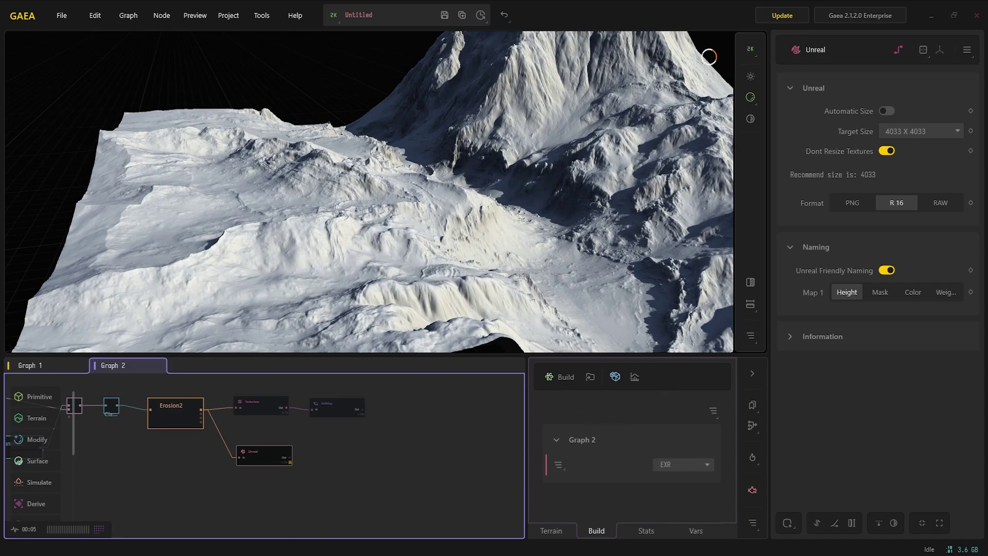
{"action": "left_click", "coordinate": [552, 377]}
{"action": "left_click", "coordinate": [423, 349]}
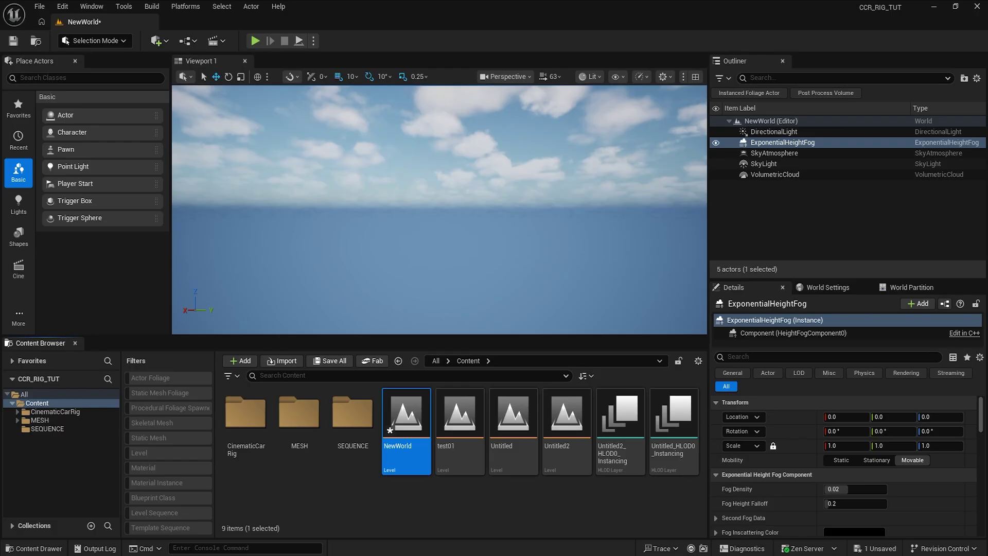
Step: Switch to Unreal Engine, enter Landscape mode and choose to make the new landscape from an imported file
{"action": "left_click", "coordinate": [116, 40]}
{"action": "left_click", "coordinate": [117, 70]}
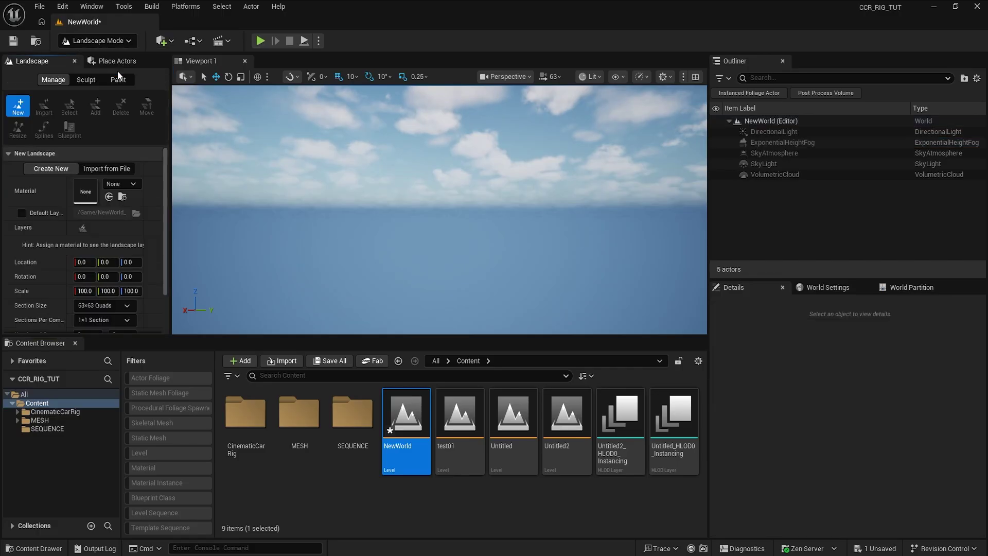
{"action": "left_click", "coordinate": [92, 166]}
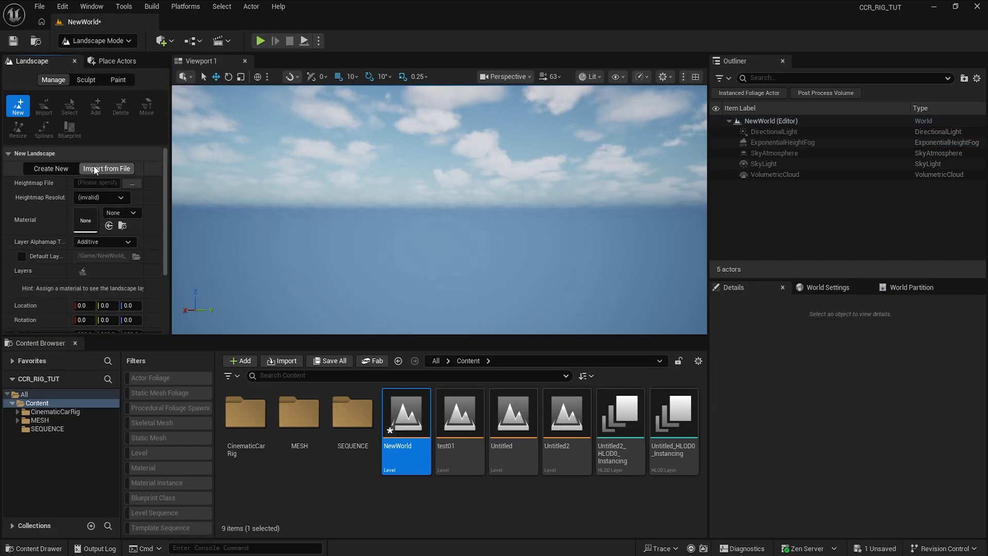
Step: Load the heightmap file from the 001 folder in BUILDS/tut_02 and import it as the landscape
{"action": "left_click", "coordinate": [128, 184]}
{"action": "left_click", "coordinate": [247, 26]}
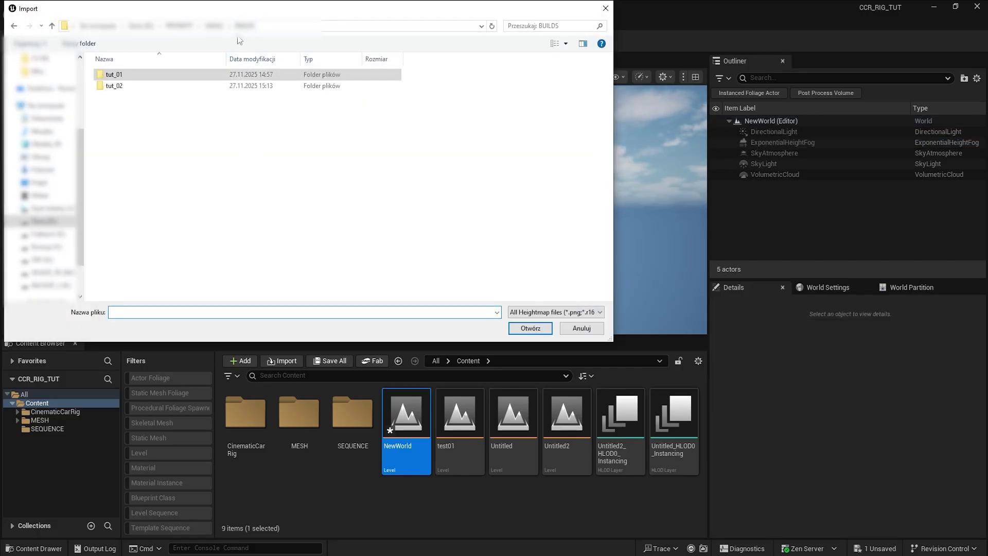
{"action": "double_click", "coordinate": [162, 84]}
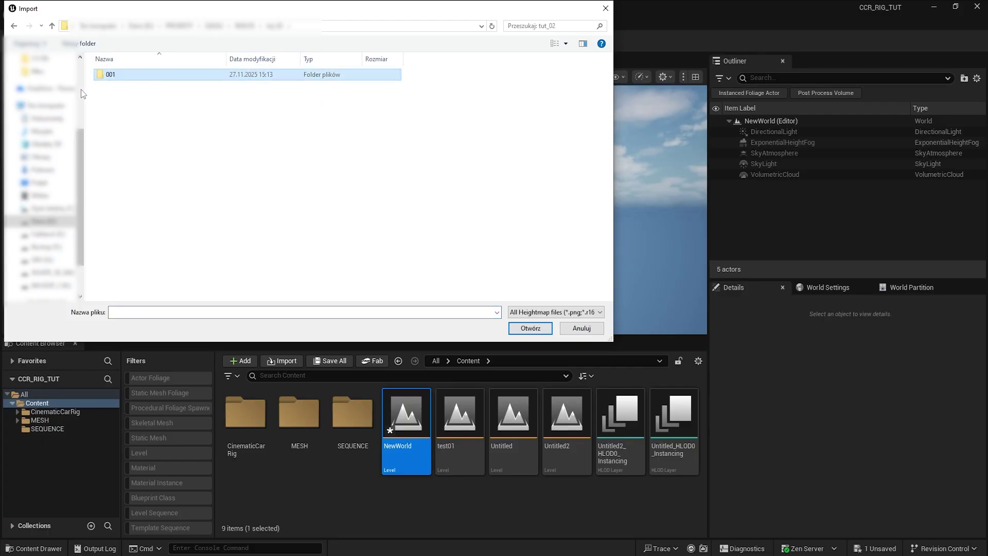
{"action": "double_click", "coordinate": [122, 78]}
{"action": "double_click", "coordinate": [125, 76]}
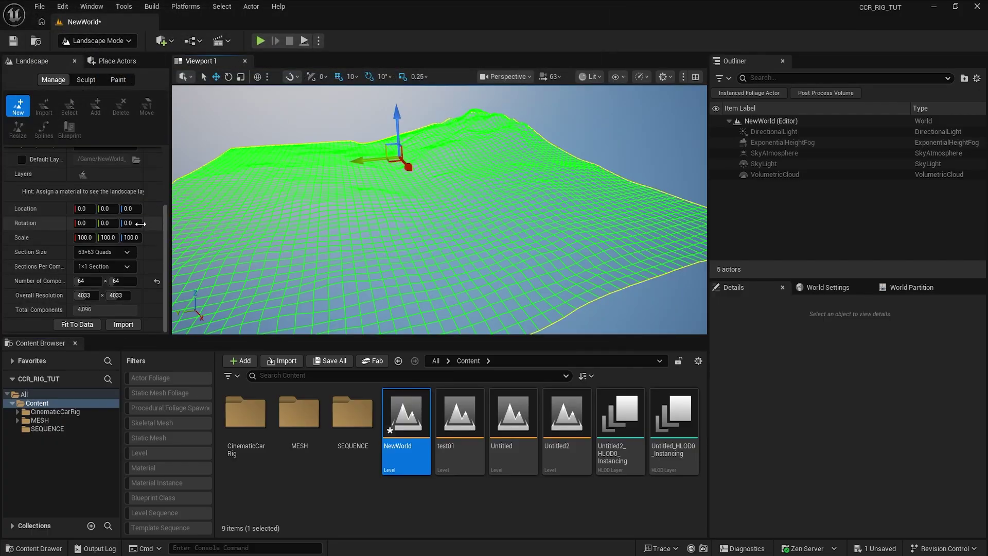
{"action": "left_click", "coordinate": [123, 324]}
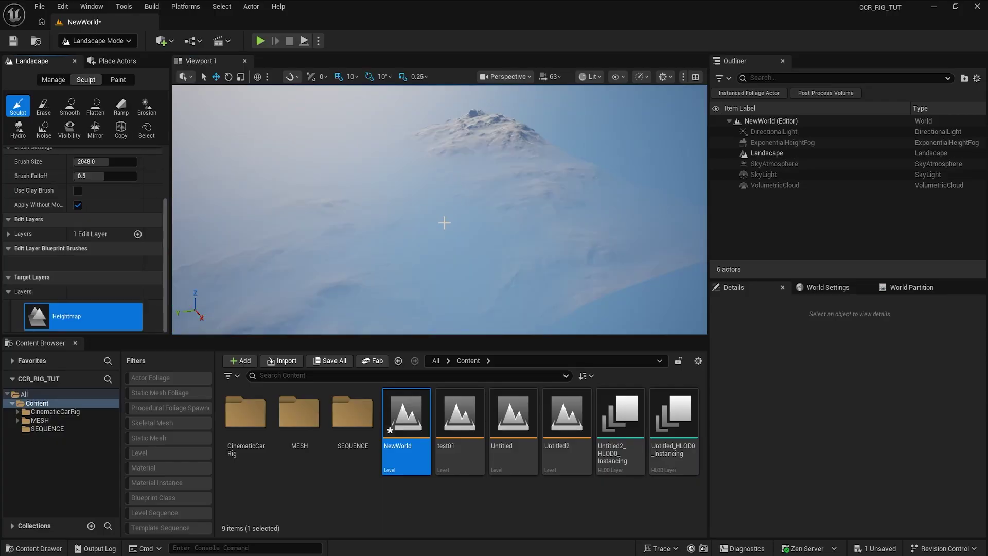
Step: Hide the ExponentialHeightFog actor and inspect the imported terrain up close
{"action": "left_click", "coordinate": [717, 143]}
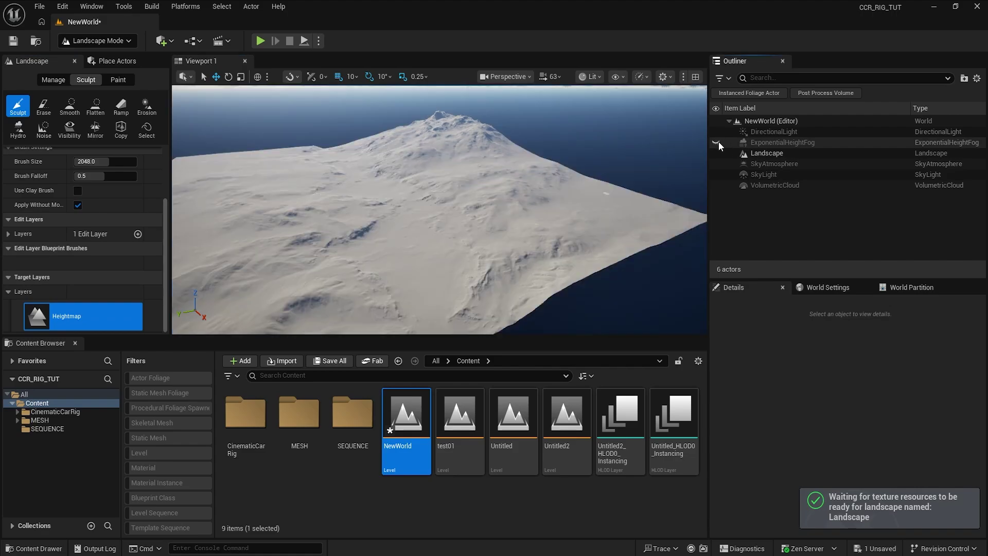
{"action": "key", "text": "w"}
{"action": "mouse_move", "coordinate": [581, 190]}
{"action": "right_mouse_down"}
{"action": "mouse_move", "coordinate": [530, 167]}
{"action": "mouse_move", "coordinate": [674, 198]}
{"action": "mouse_move", "coordinate": [199, 217]}
{"action": "right_mouse_up"}
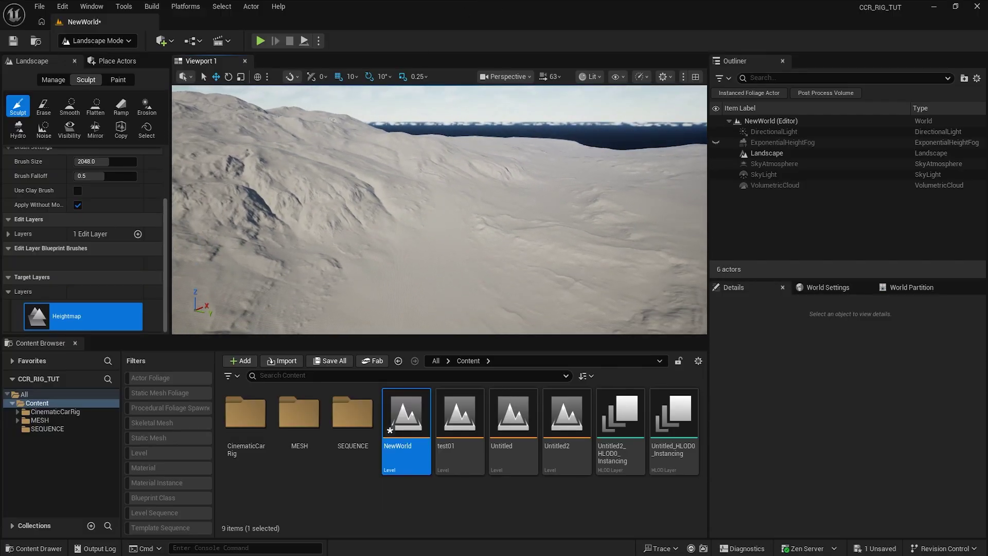
Step: Return to Selection mode and scale the Landscape actor uniformly to 75 on all axes
{"action": "left_click", "coordinate": [94, 43]}
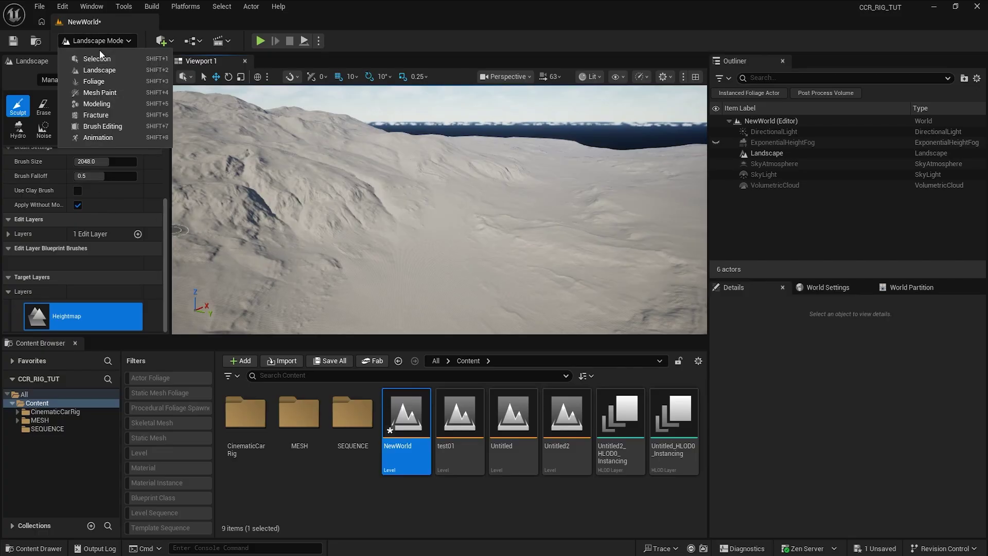
{"action": "left_click", "coordinate": [101, 60]}
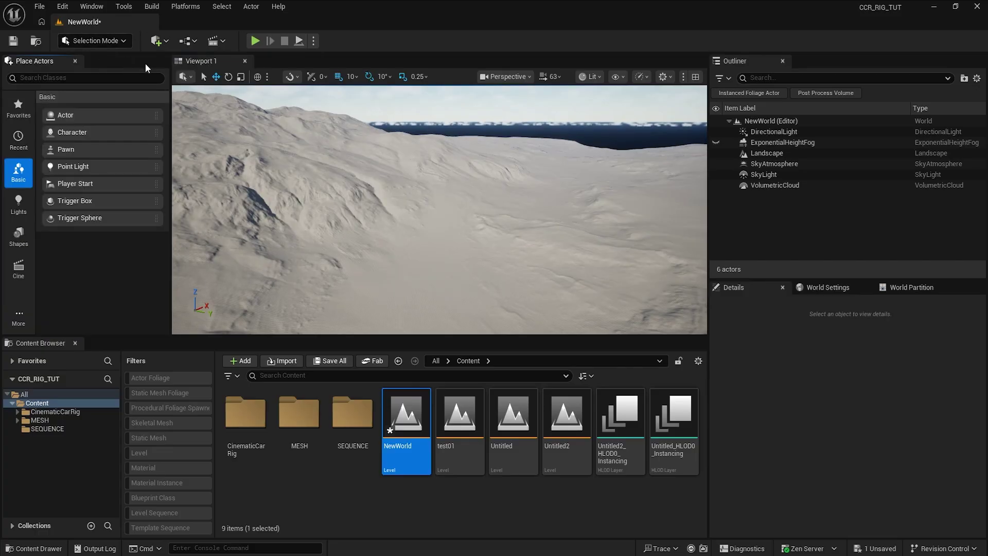
{"action": "left_click", "coordinate": [767, 153]}
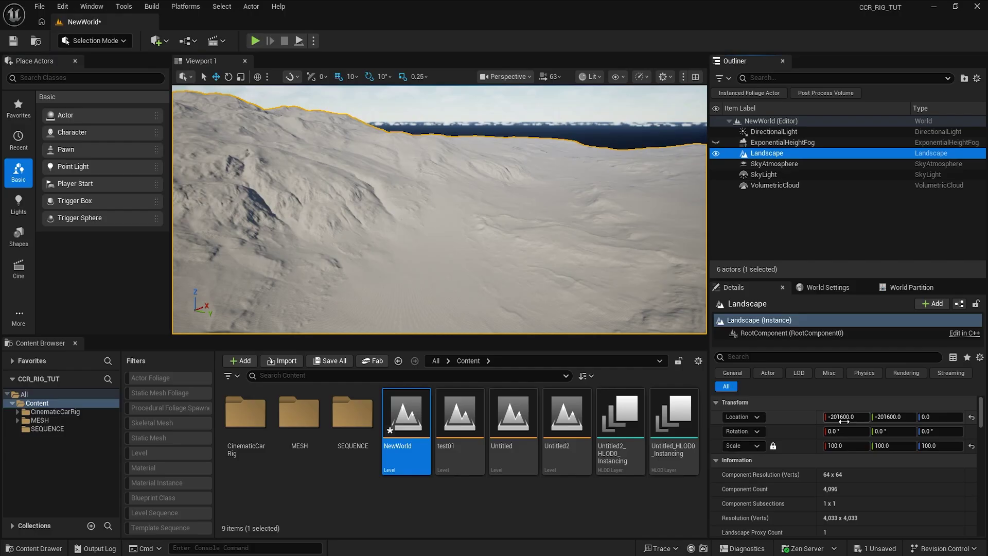
{"action": "left_click", "coordinate": [848, 443]}
{"action": "type", "text": "75"}
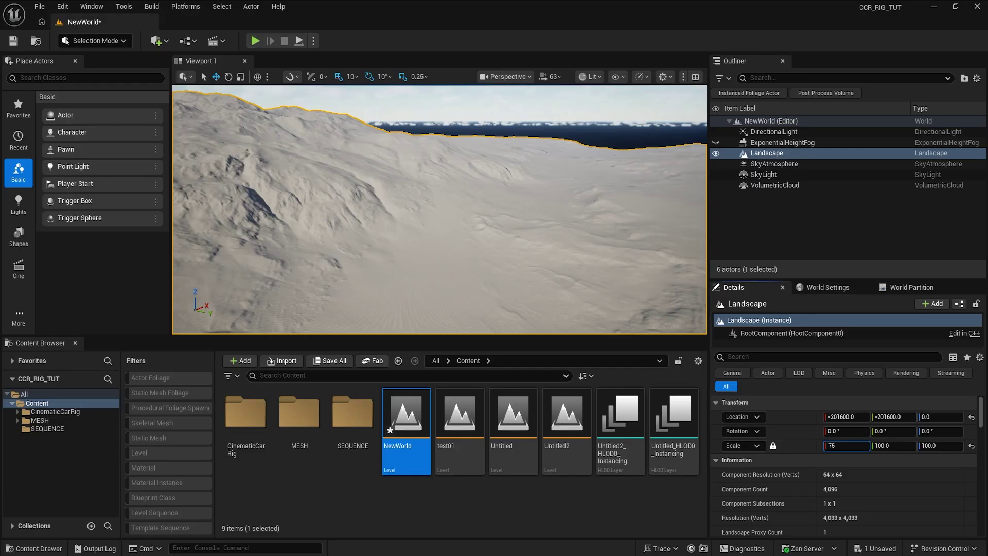
{"action": "key", "text": "Return"}
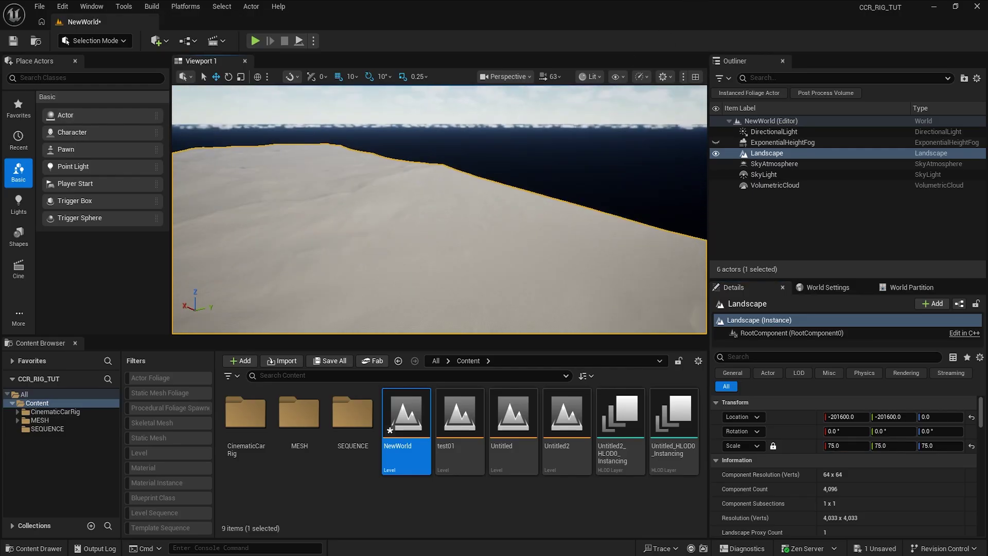
{"action": "right_click_drag", "start_coordinate": [439, 209], "coordinate": [315, 230]}
{"action": "scroll", "coordinate": [804, 486], "scroll_direction": "down", "scroll_amount": 5}
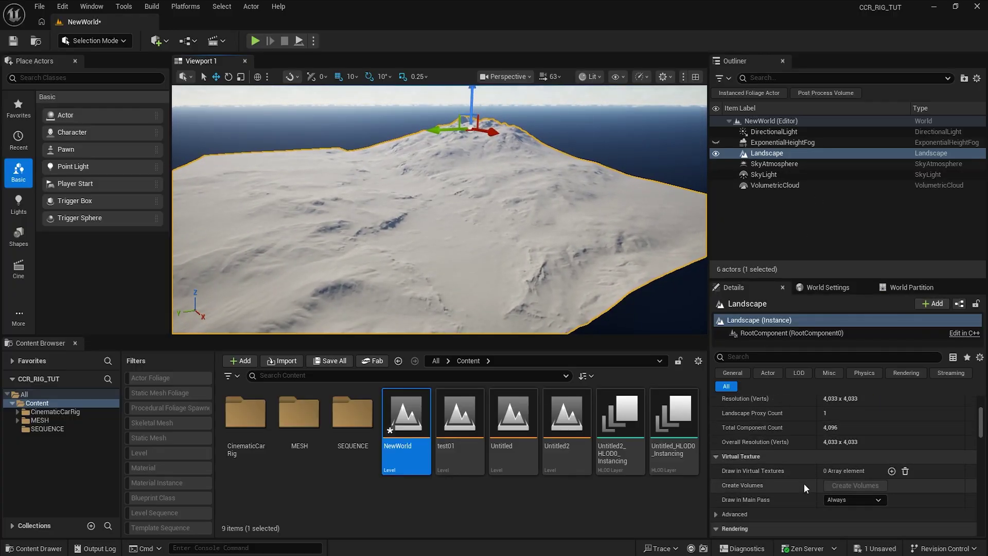
{"action": "scroll", "coordinate": [804, 480], "scroll_direction": "down", "scroll_amount": 5}
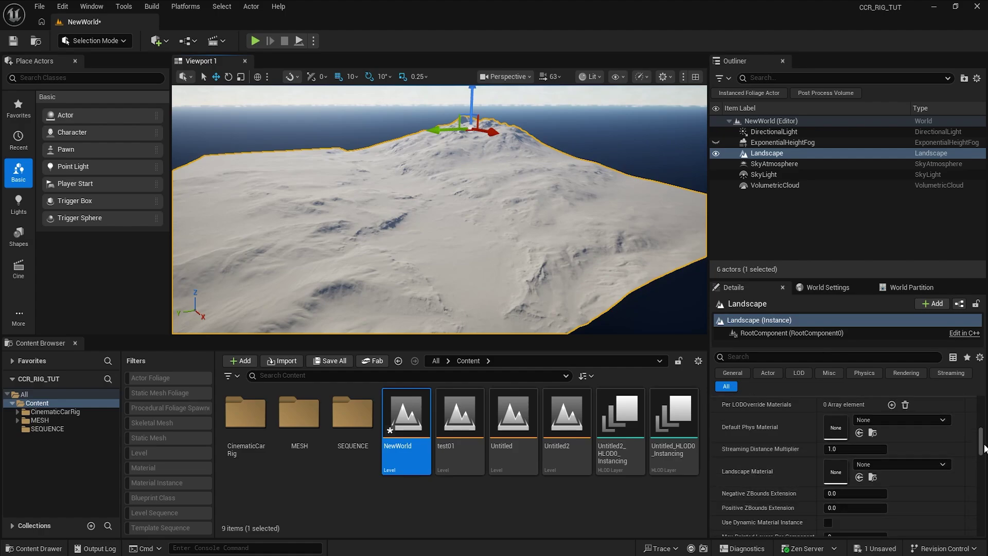
{"action": "left_click_drag", "start_coordinate": [982, 437], "coordinate": [982, 409]}
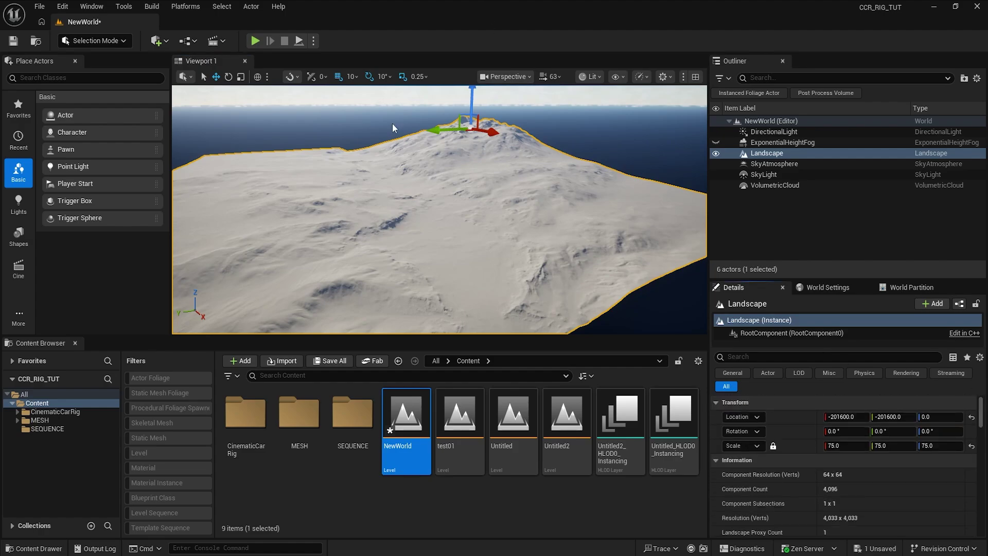
Step: Unhide the ExponentialHeightFog and lower its Z location, trying -1500 and -5000 before settling on -15000
{"action": "left_click", "coordinate": [716, 142]}
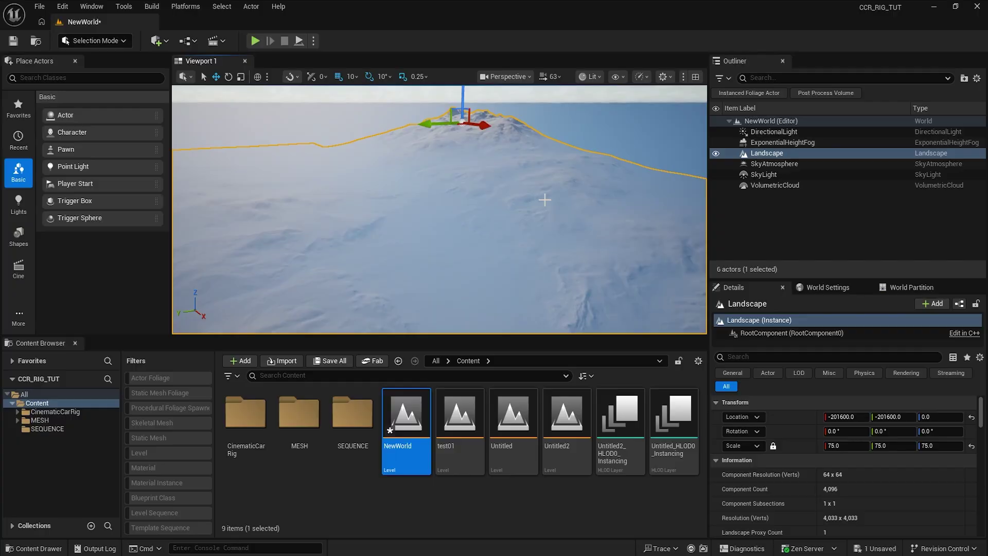
{"action": "left_click", "coordinate": [758, 142]}
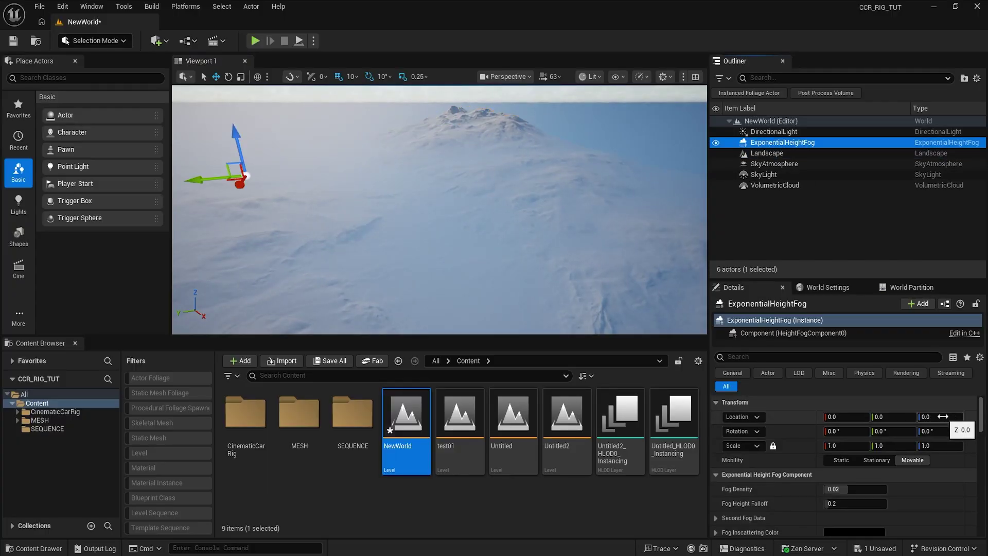
{"action": "left_click", "coordinate": [942, 417]}
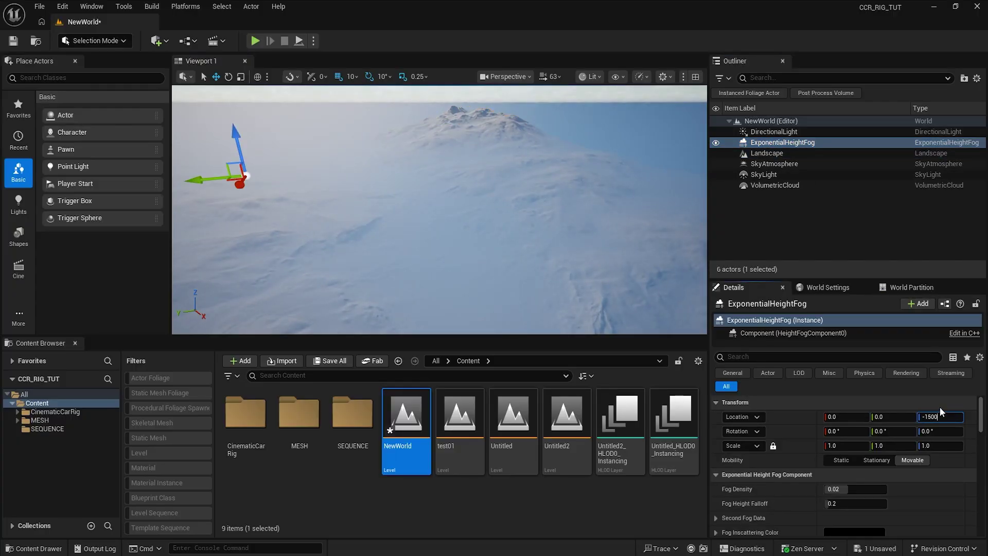
{"action": "key", "text": "Return"}
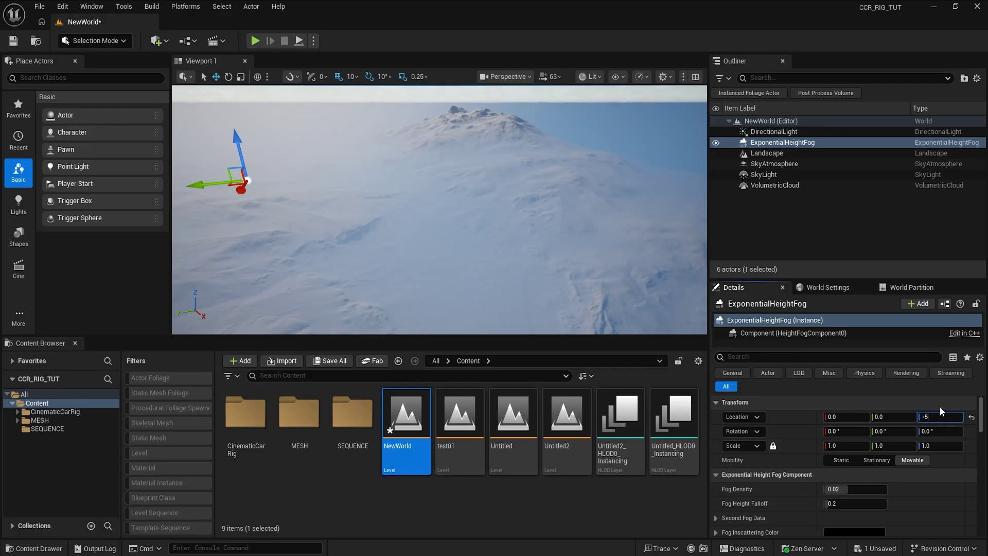
{"action": "type", "text": "-5000"}
{"action": "key", "text": "Return"}
{"action": "mouse_move", "coordinate": [367, 161]}
{"action": "right_mouse_down"}
{"action": "mouse_move", "coordinate": [314, 159]}
{"action": "mouse_move", "coordinate": [313, 149]}
{"action": "mouse_move", "coordinate": [381, 147]}
{"action": "right_mouse_up"}
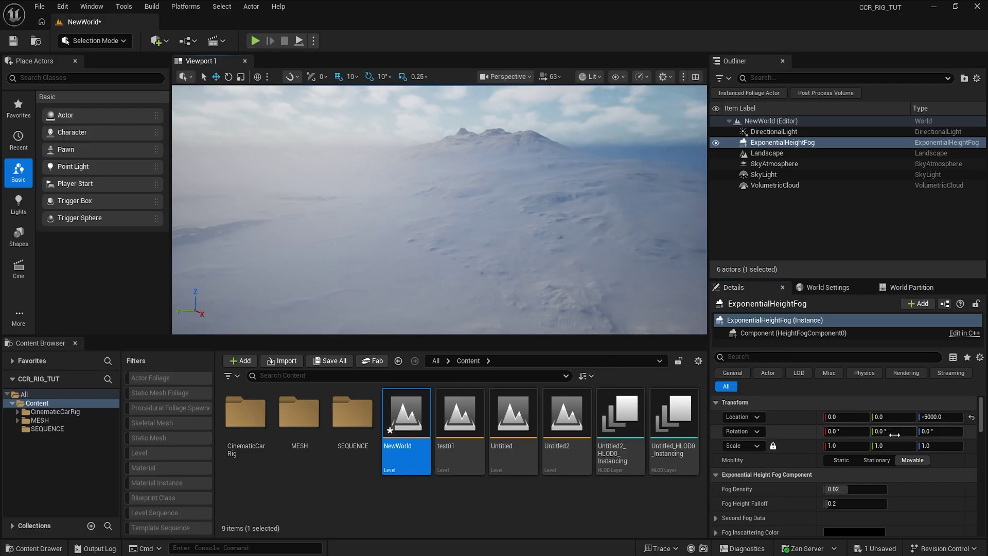
{"action": "left_click", "coordinate": [935, 416]}
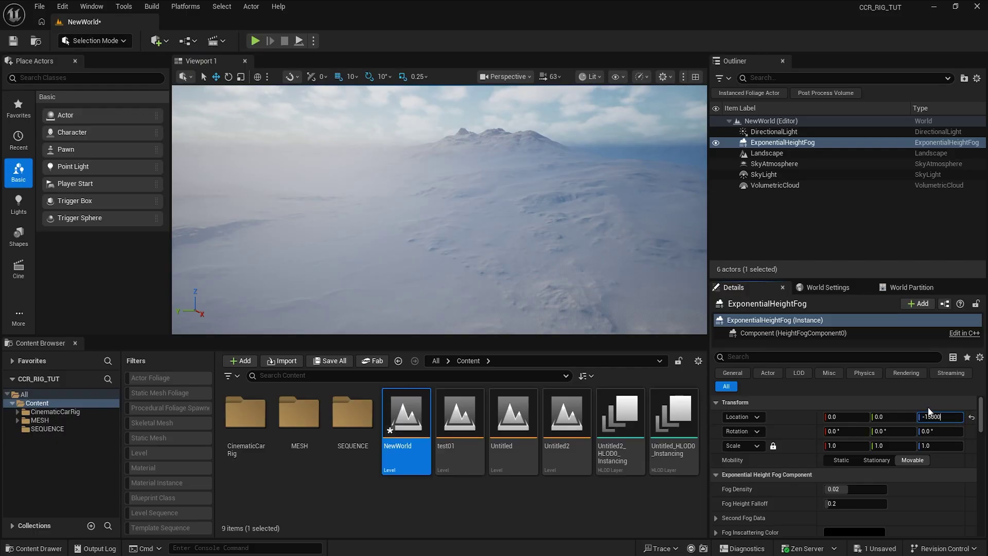
{"action": "key", "text": "Return"}
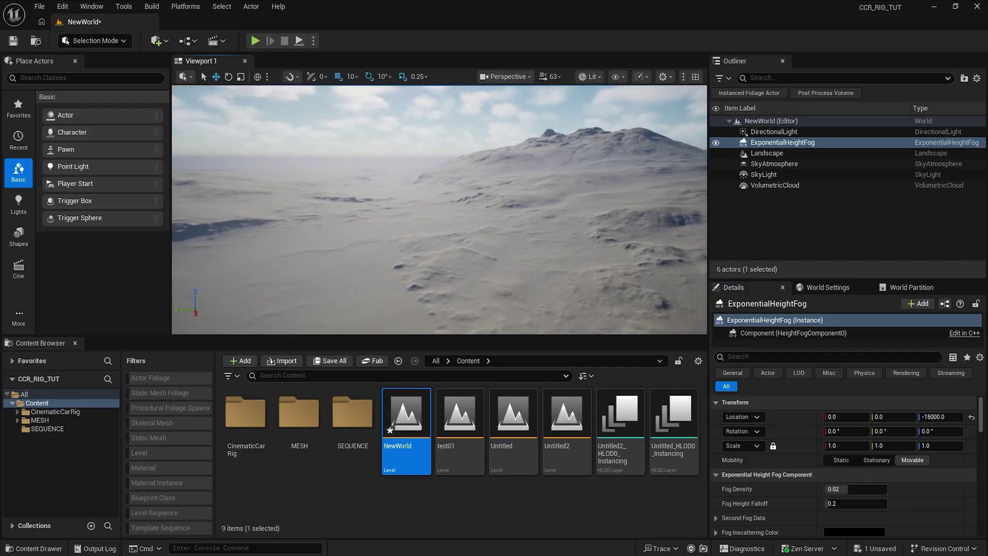